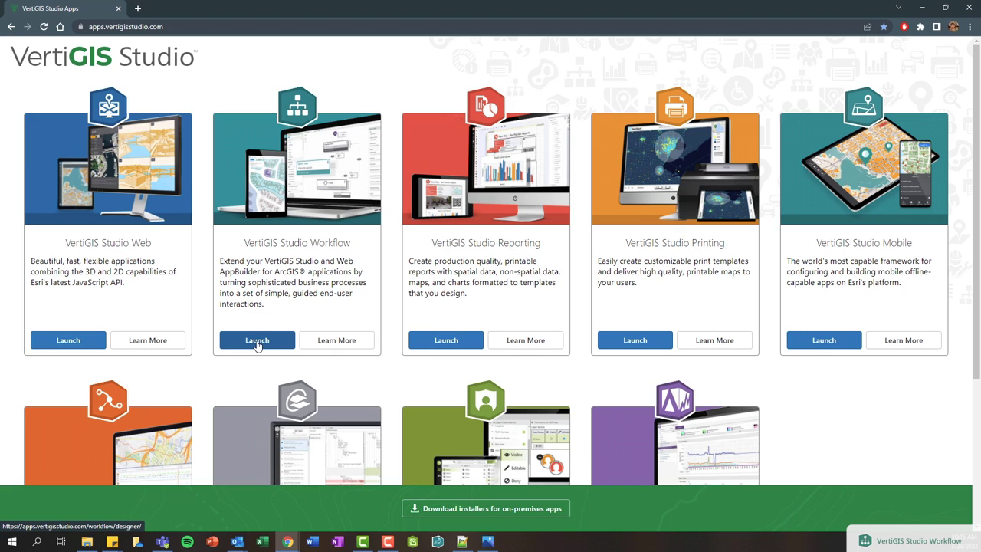
Launch VertiGIS Studio Workflow from the Apps portal in a new tab.
click(257, 346)
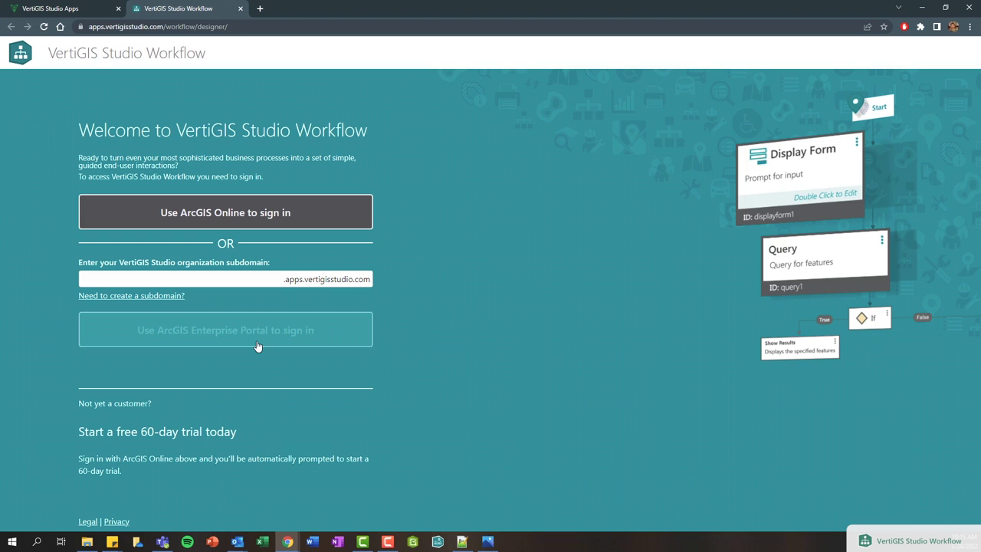
click(66, 11)
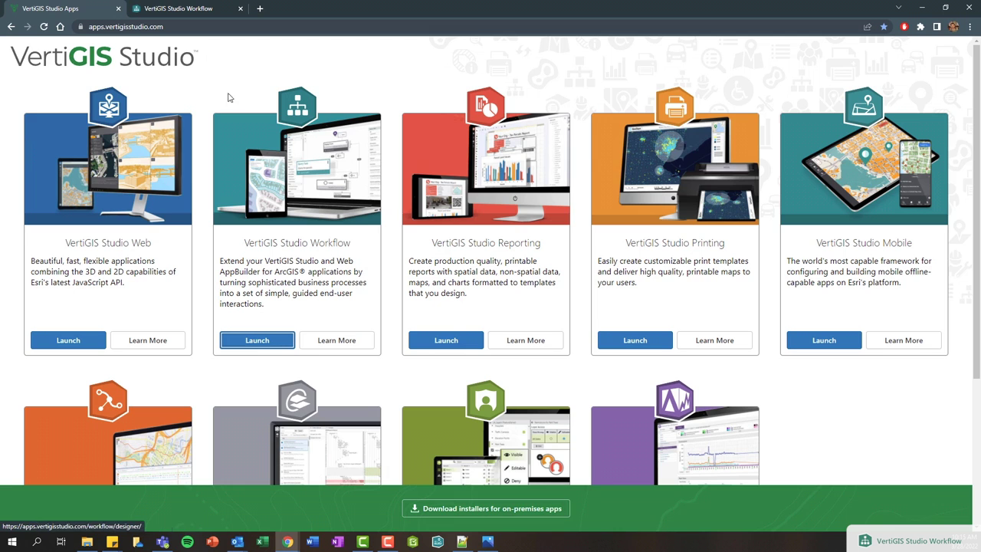
click(197, 16)
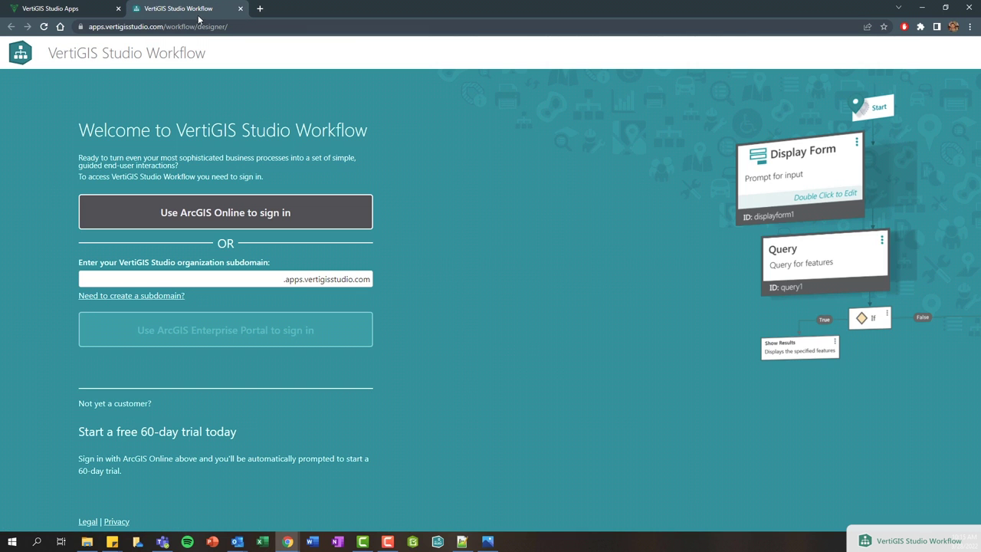
Sign in with ArcGIS Online, check the signed-in account, and start a Web AppBuilder workflow.
click(256, 220)
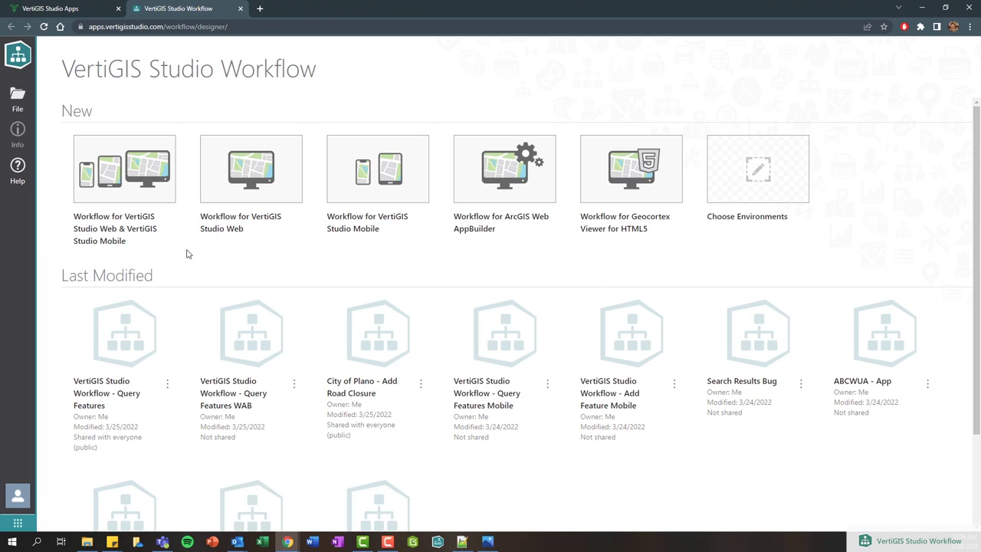
click(18, 499)
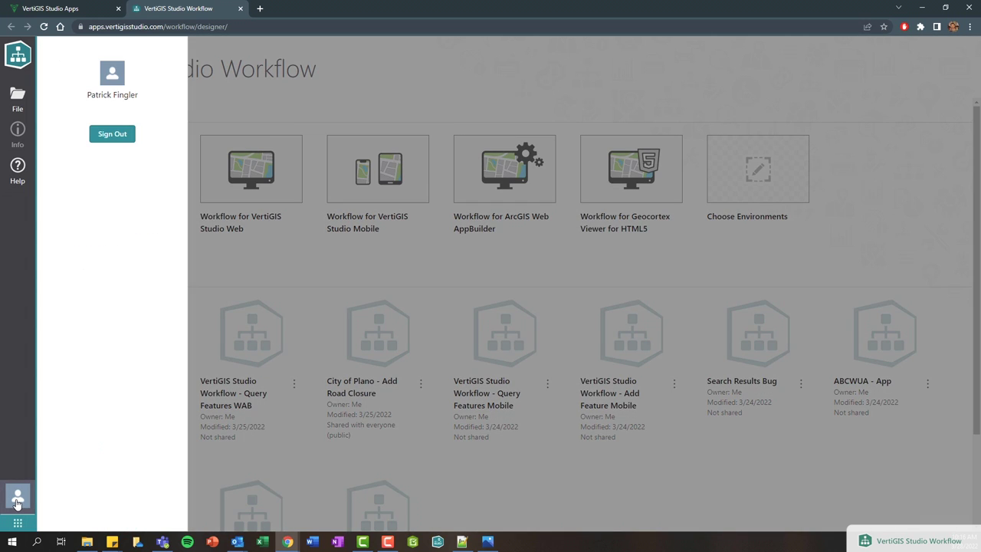
click(17, 499)
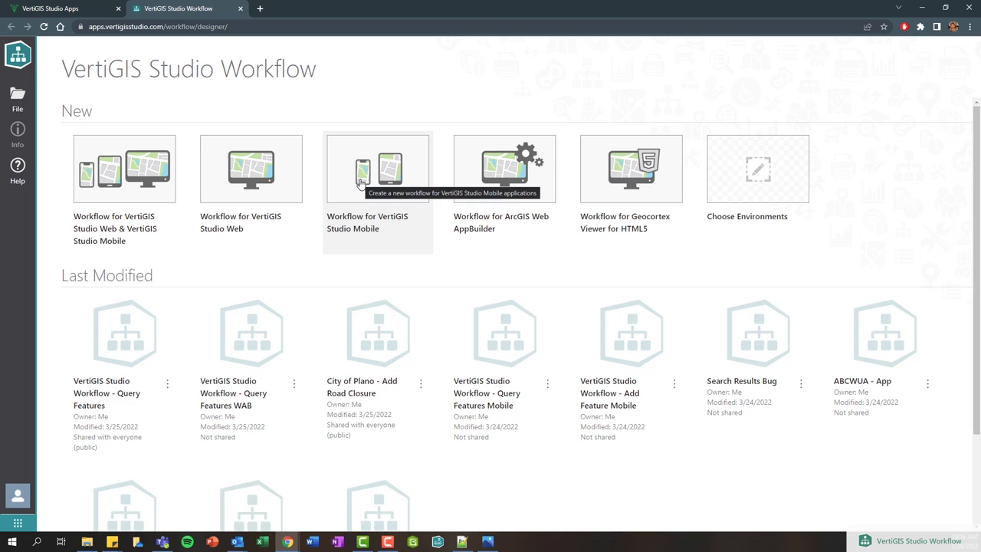
click(485, 170)
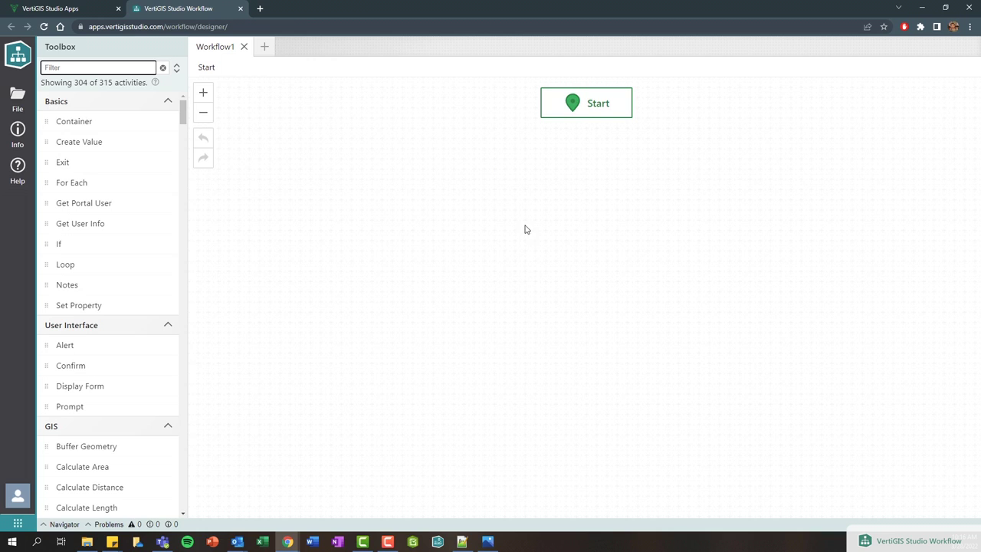
Add a Buffer Geometry activity from the Toolbox's GIS section below the Start node.
click(503, 244)
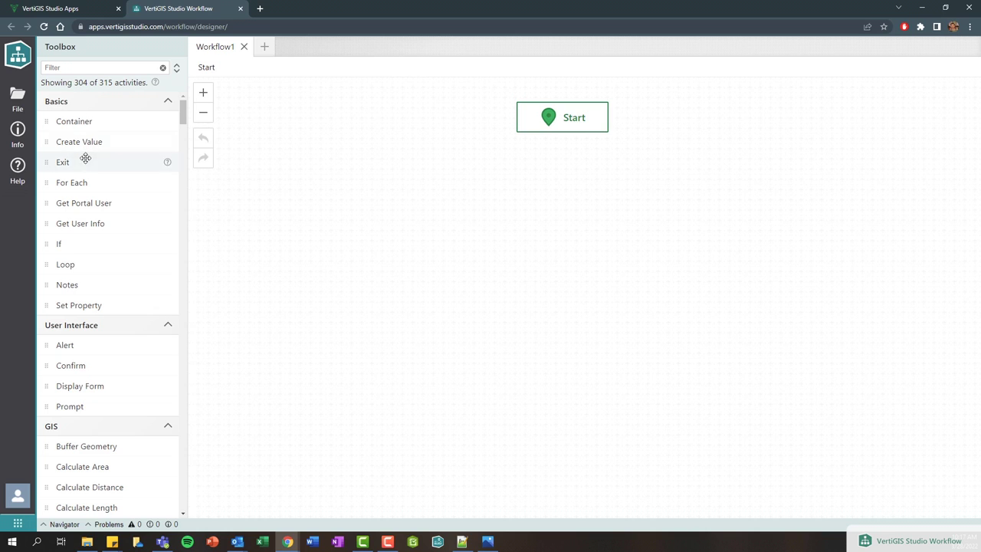
scroll(85, 155, down, 1)
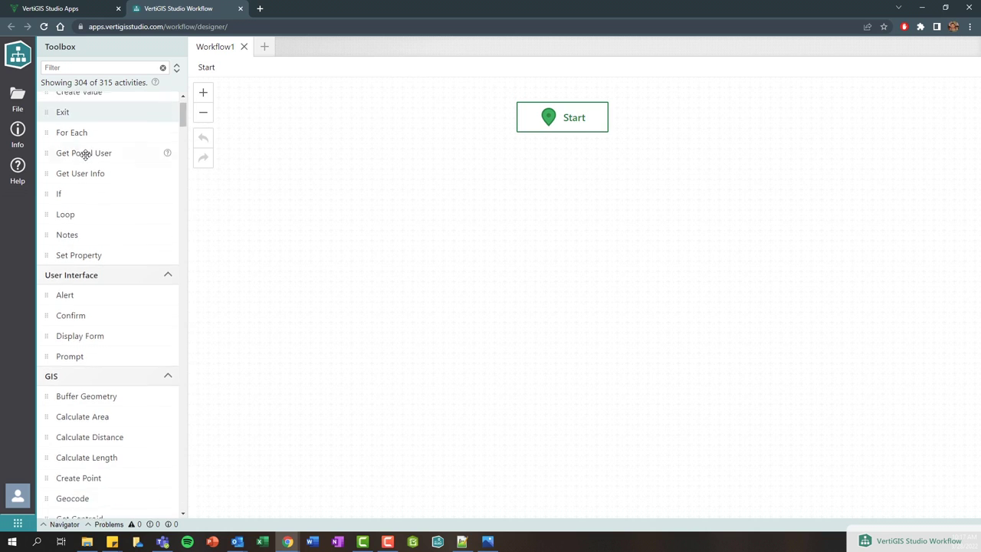
scroll(85, 155, up, 1)
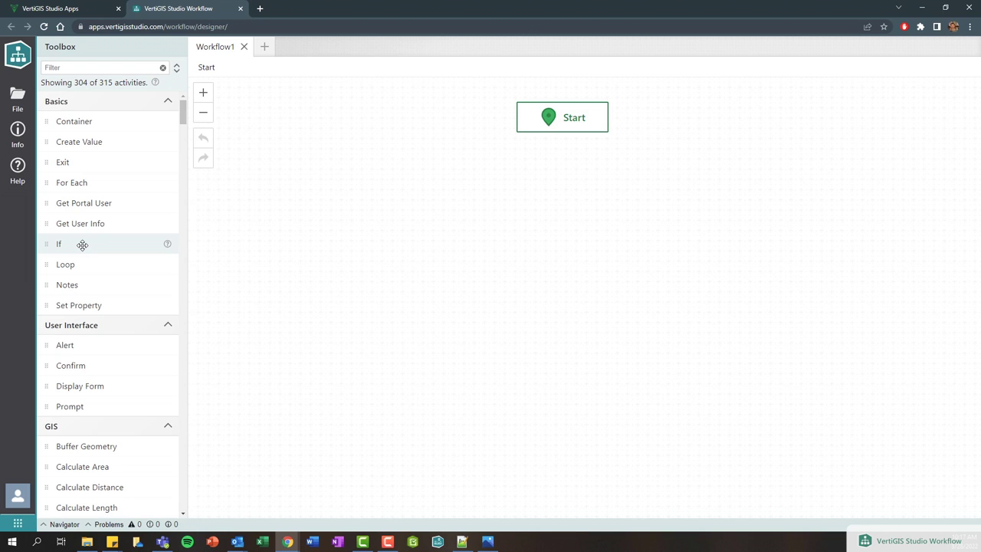
scroll(82, 244, down, 5)
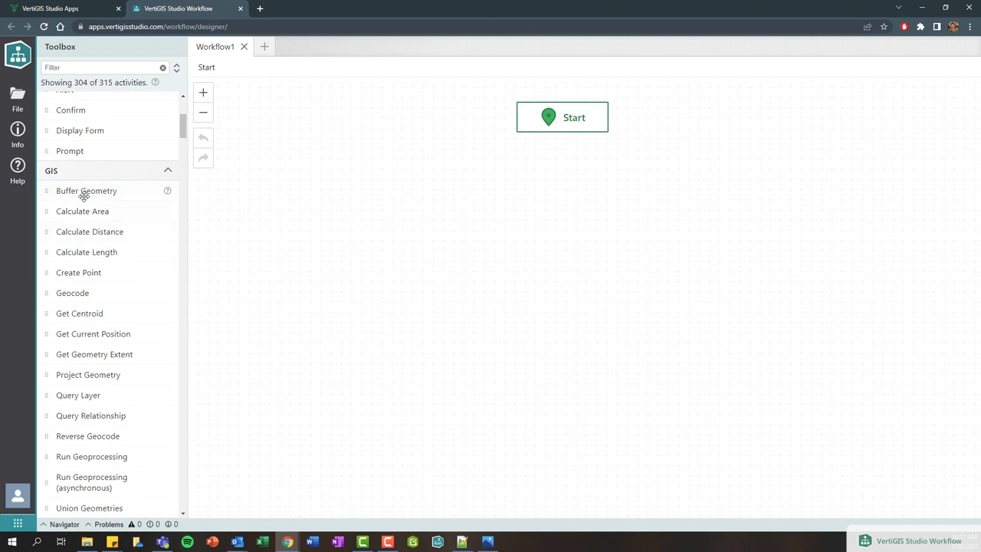
scroll(82, 356, down, 1)
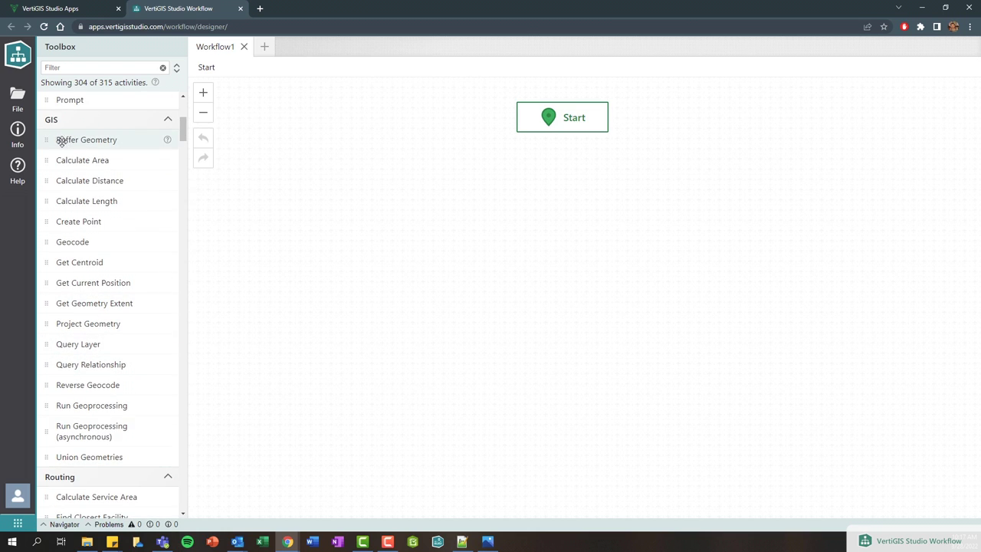
drag(60, 141, 534, 240)
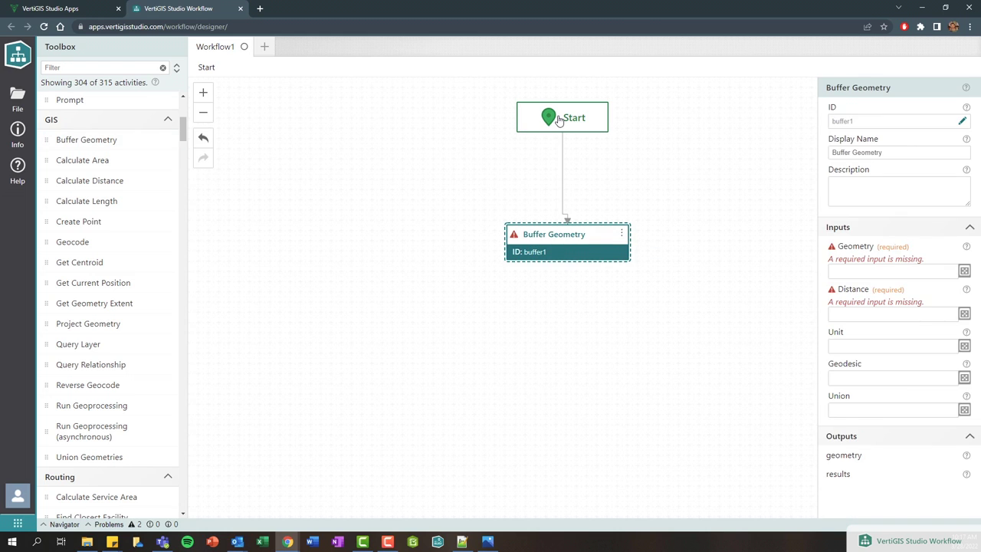
Lower the Start node slightly and add a Query Layer activity below Buffer Geometry.
drag(565, 123, 565, 146)
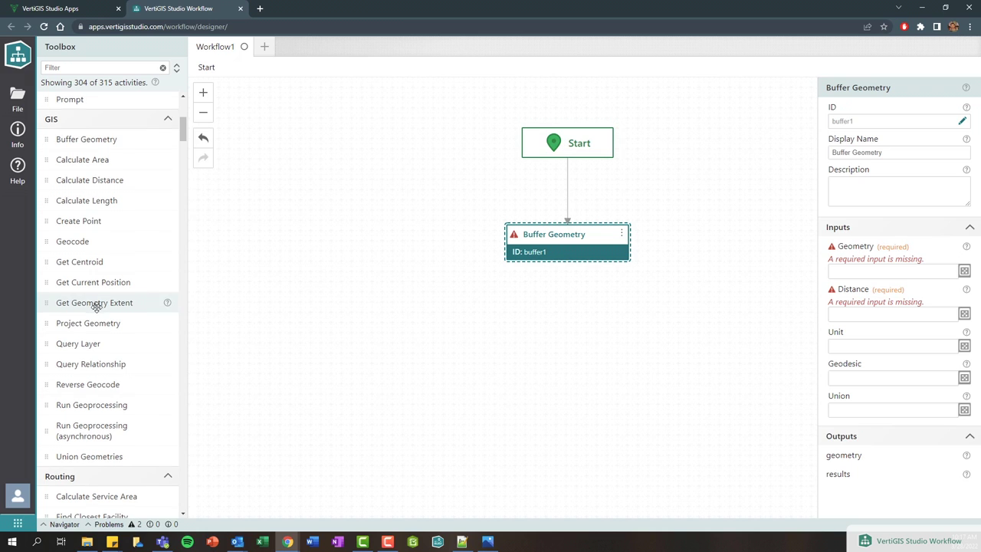
scroll(95, 308, down, 1)
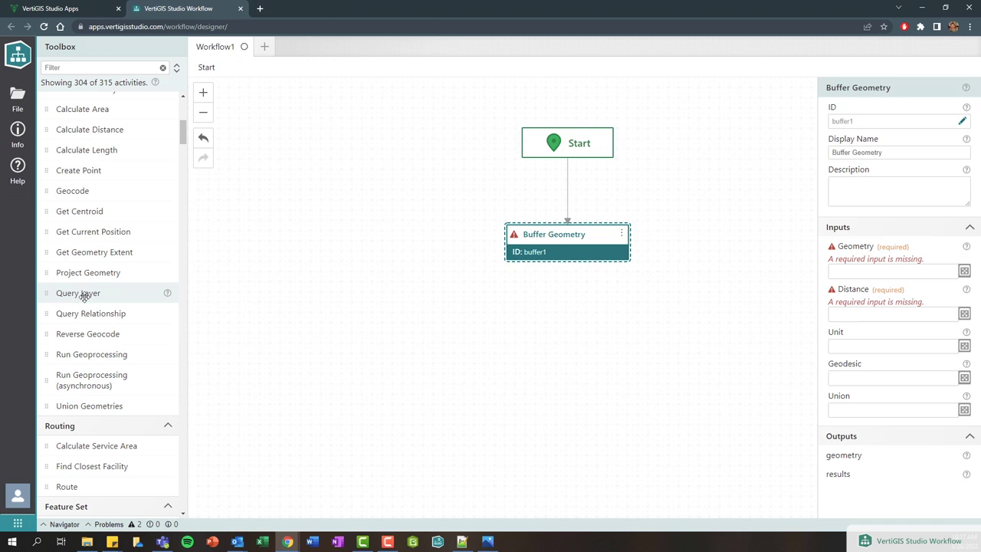
drag(83, 294, 546, 245)
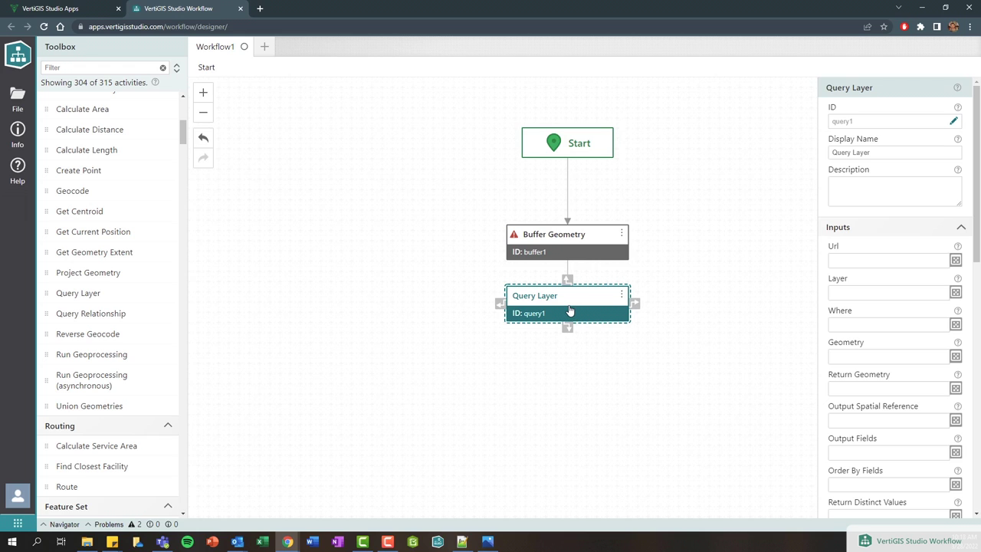
Re-add the Query Layer activity beneath Buffer Geometry and move it lower to complete the chain.
key(Delete)
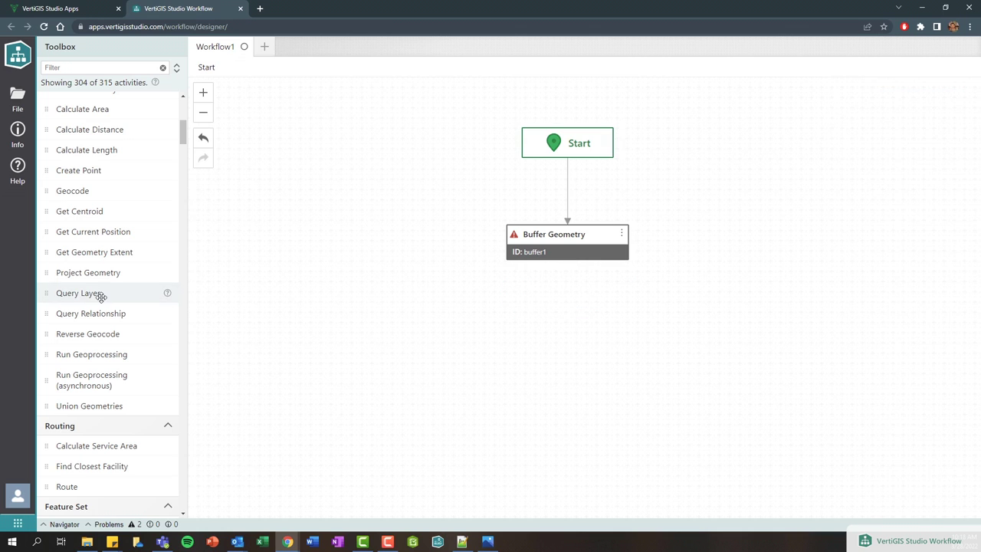
drag(98, 296, 497, 247)
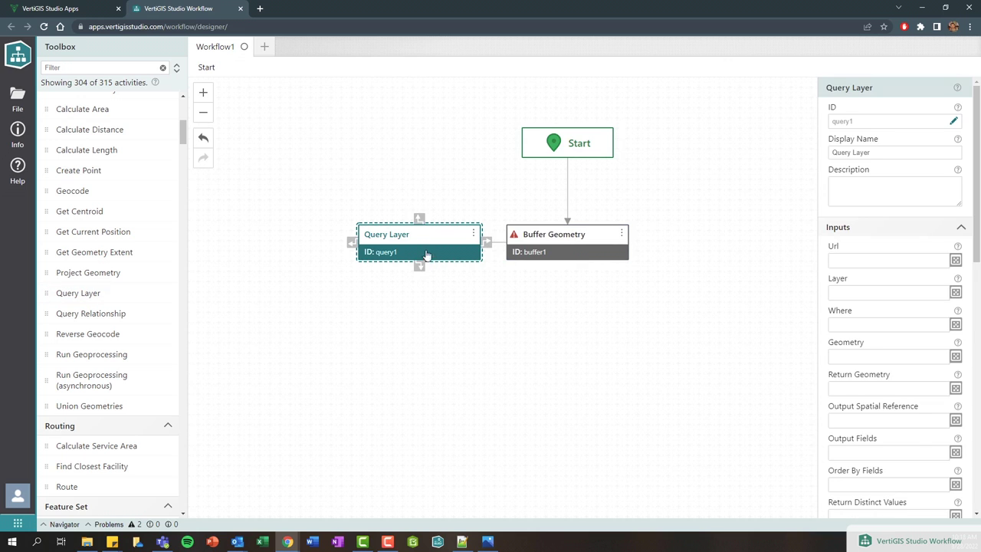
key(Delete)
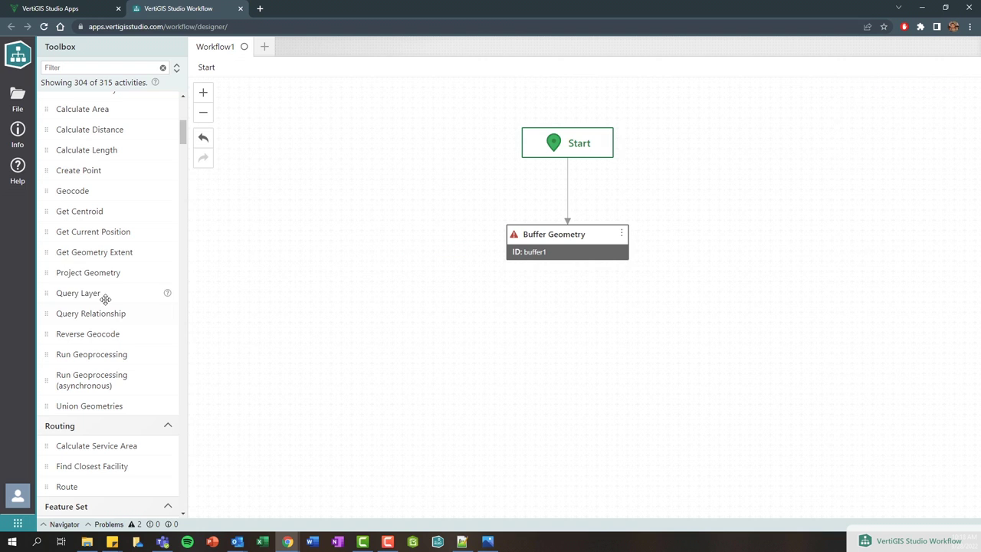
drag(103, 295, 557, 245)
mouse_move(567, 311)
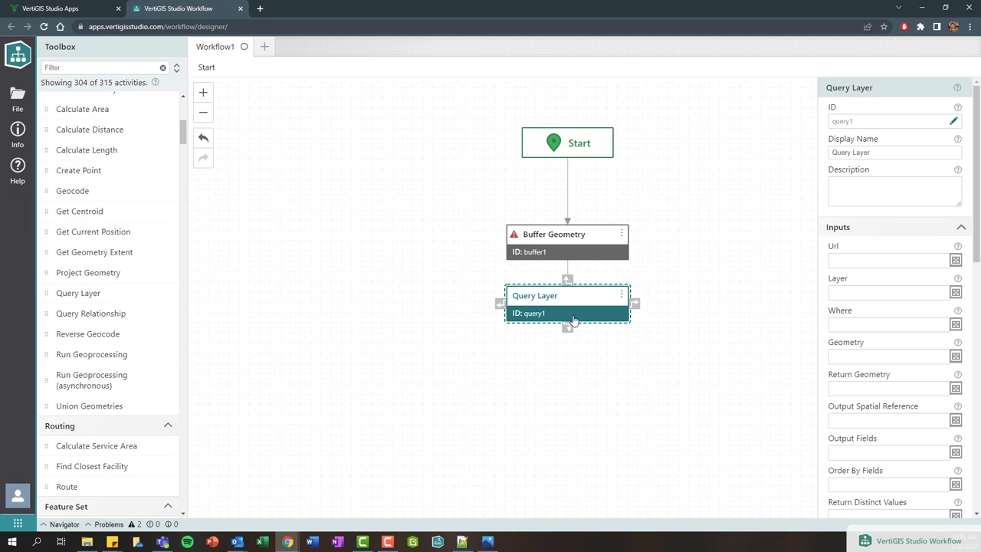
drag(570, 306, 592, 335)
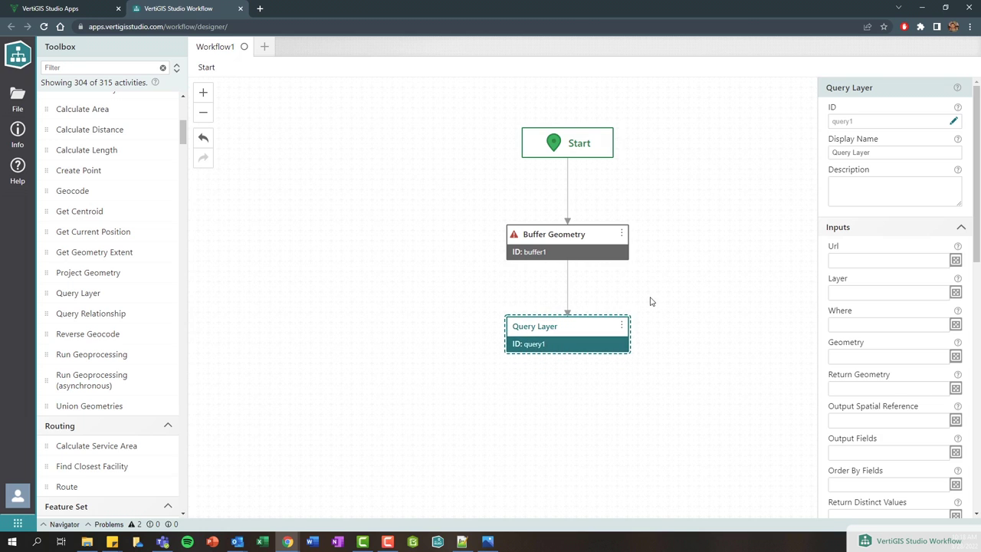
click(652, 300)
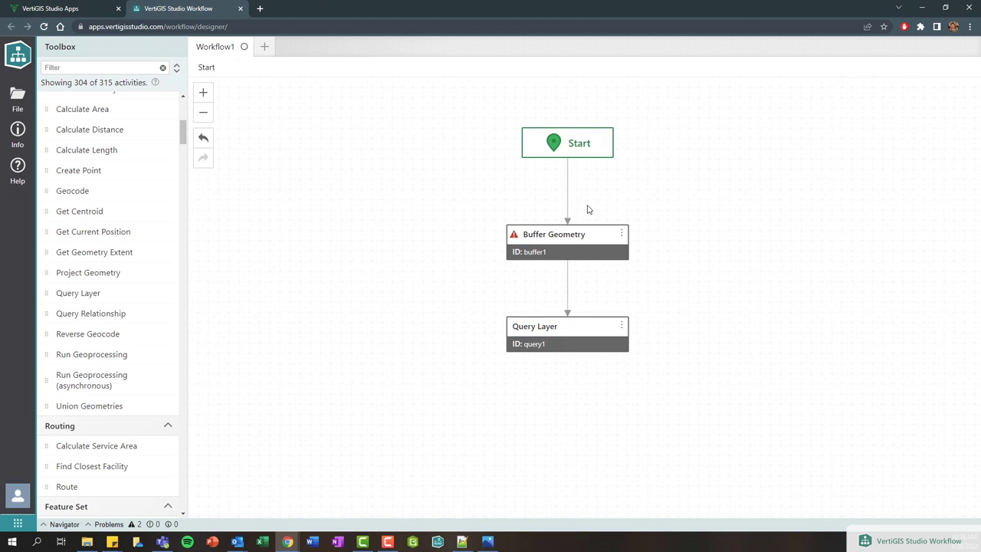
click(205, 141)
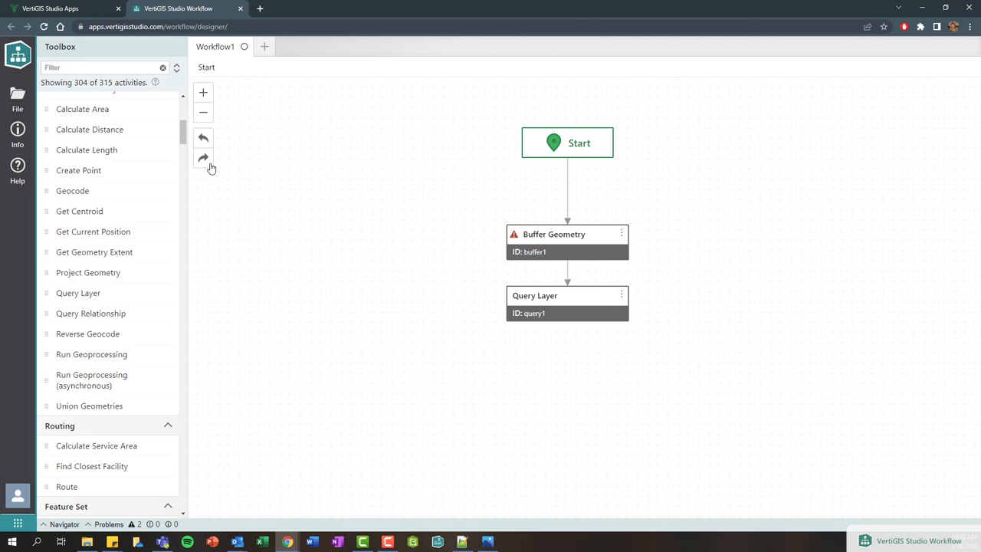
click(207, 162)
click(203, 113)
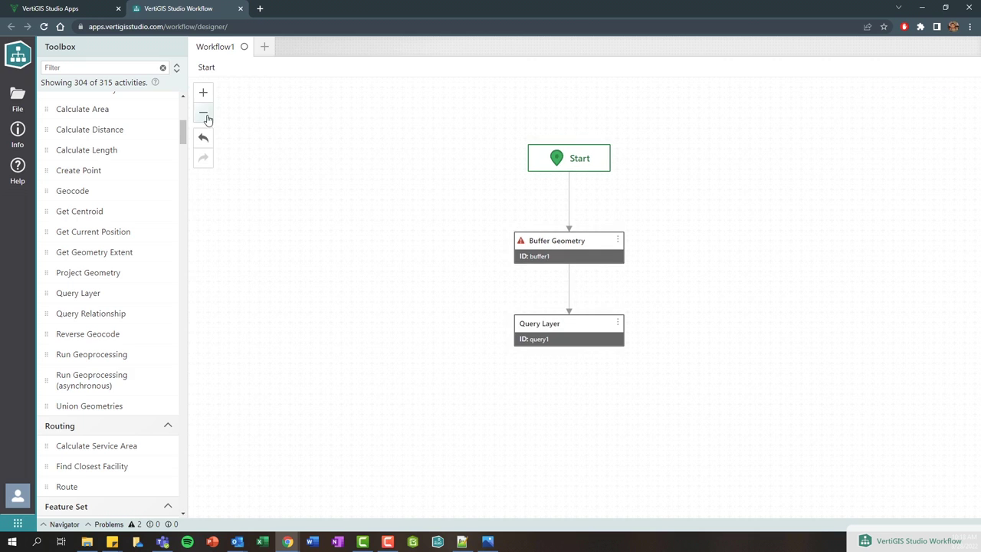
click(203, 94)
click(203, 93)
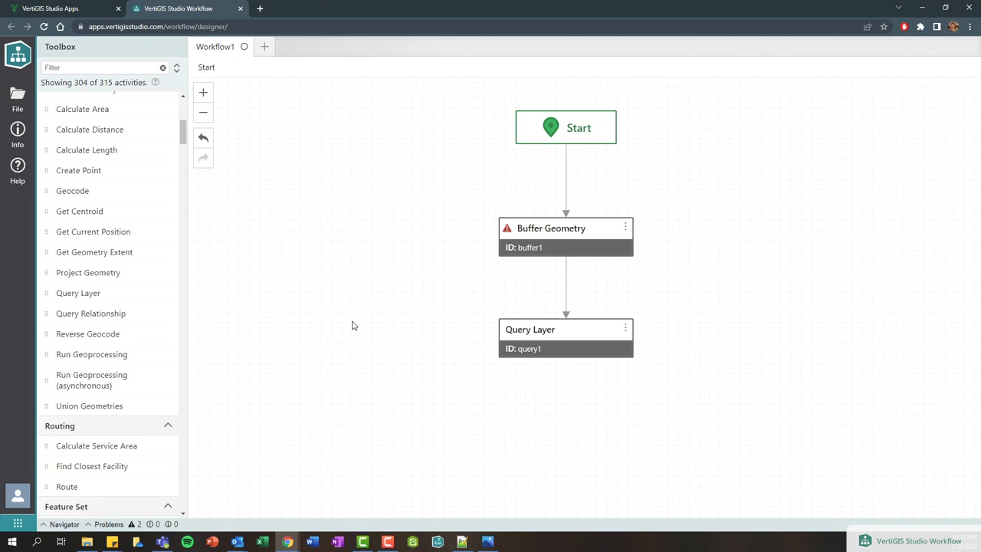
scroll(345, 335, down, 5)
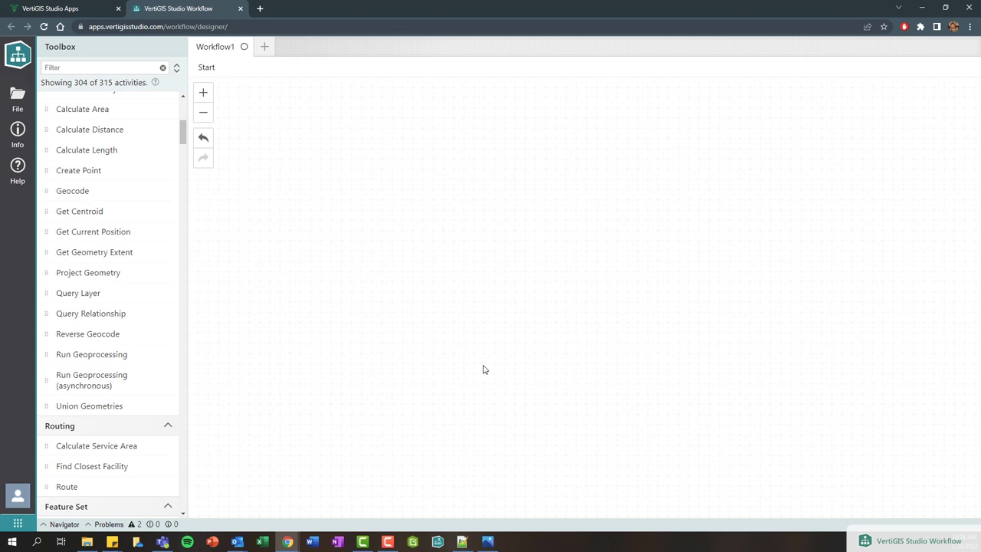
key(Home)
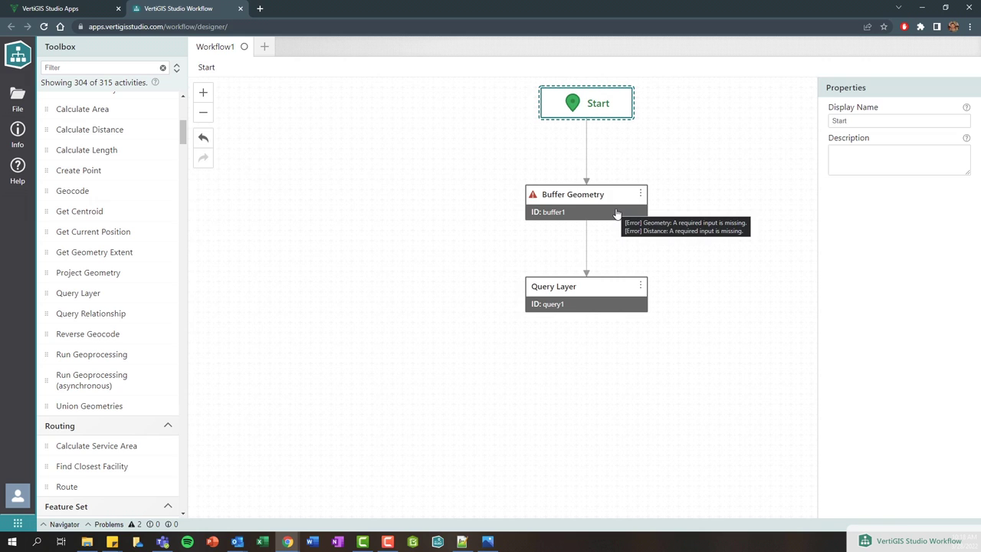
mouse_move(587, 306)
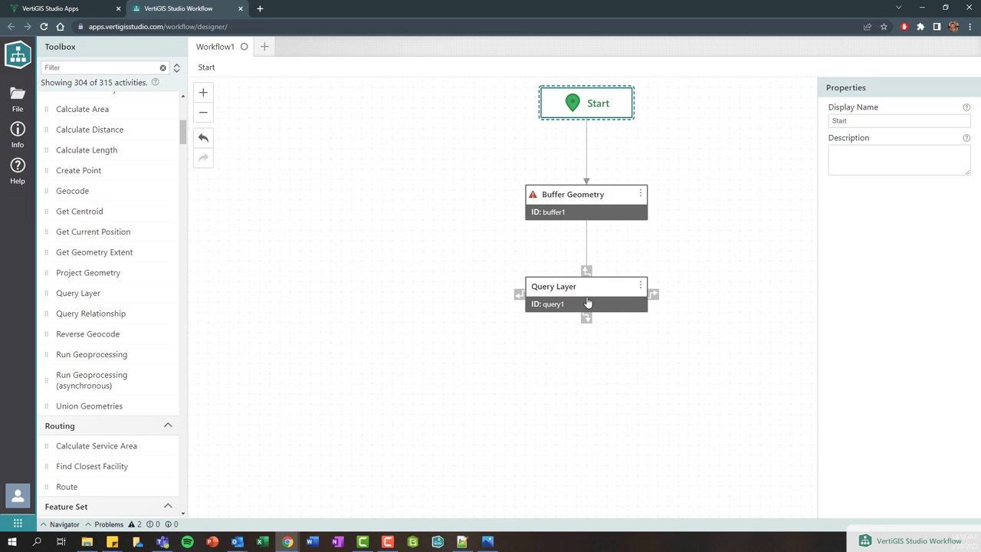
Copy the Query Layer activity and paste the duplicate directly under query1.
click(587, 303)
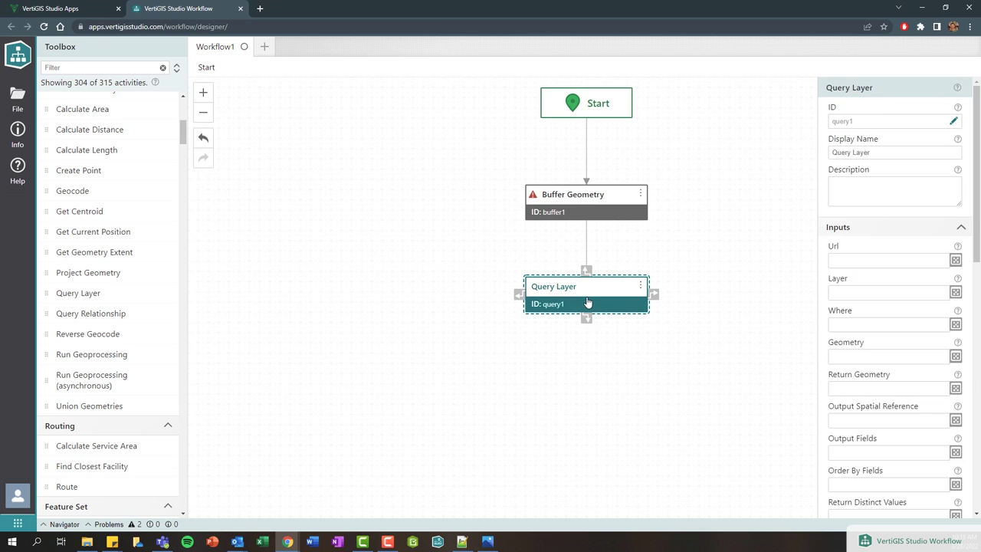
right_click(607, 293)
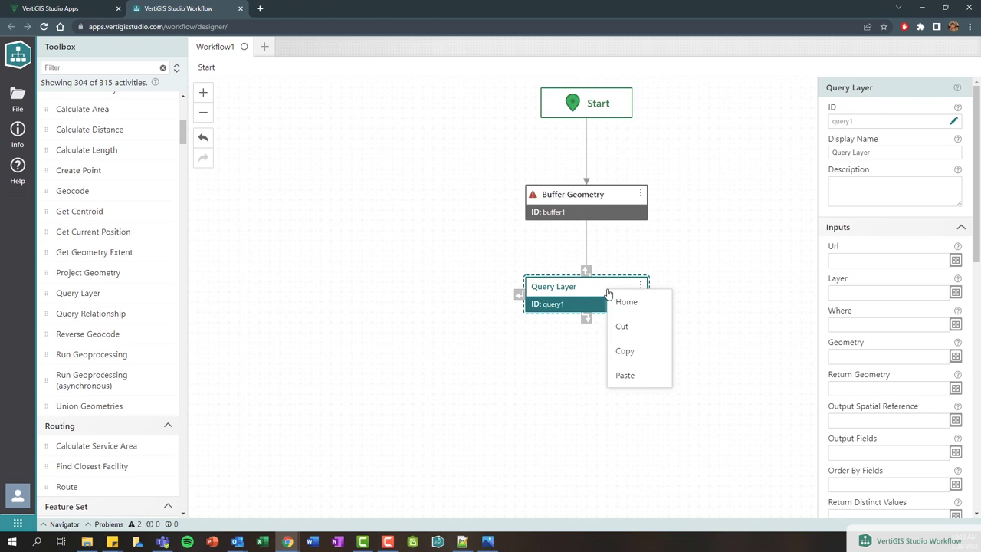
click(629, 350)
right_click(551, 354)
click(571, 443)
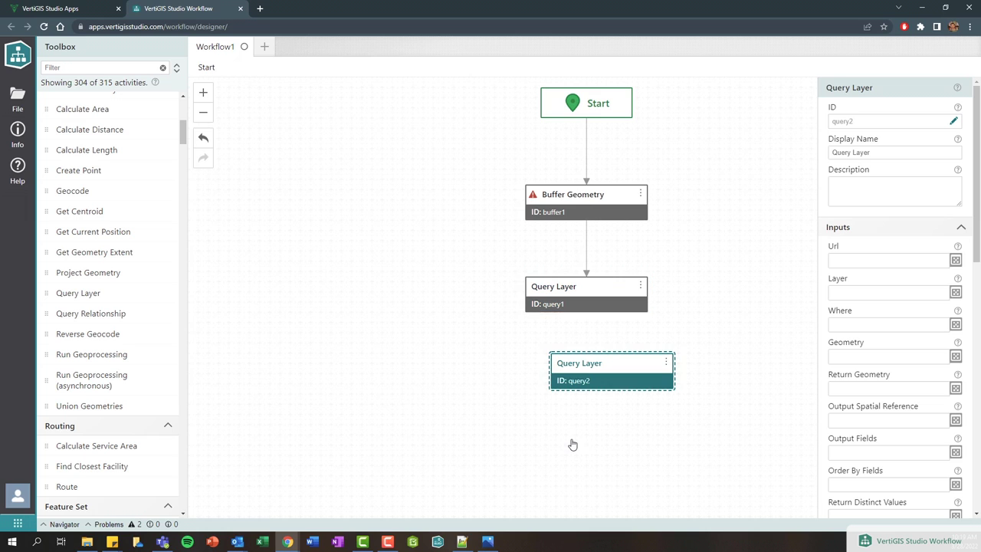
drag(617, 370, 586, 295)
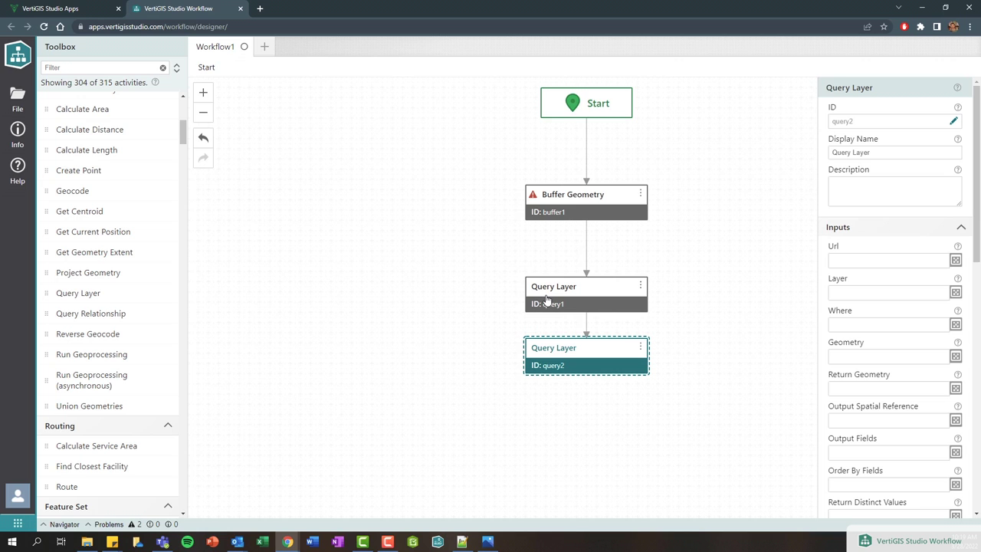
Delete the copy, the original Query Layer and Buffer Geometry, leaving only Start.
key(Delete)
click(582, 307)
key(Delete)
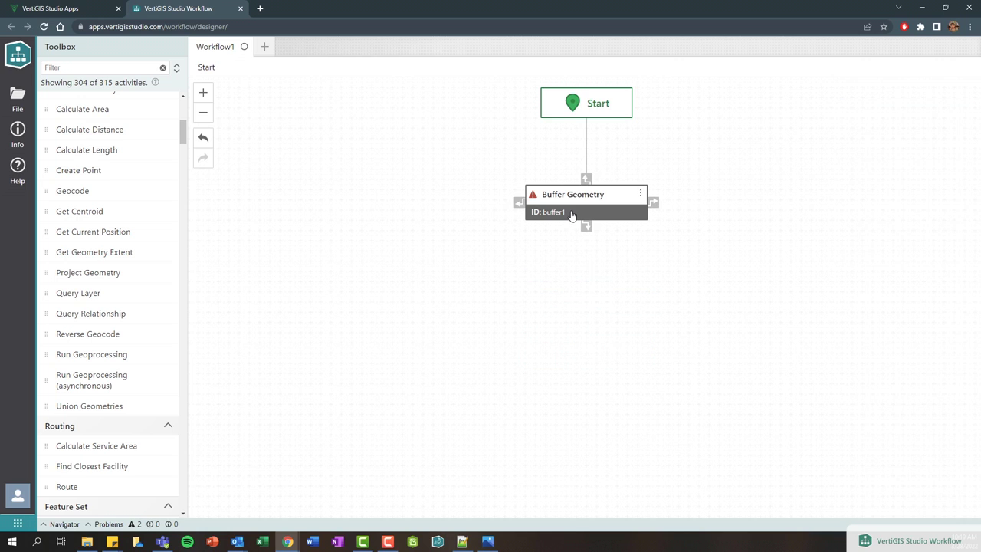
click(570, 215)
key(Delete)
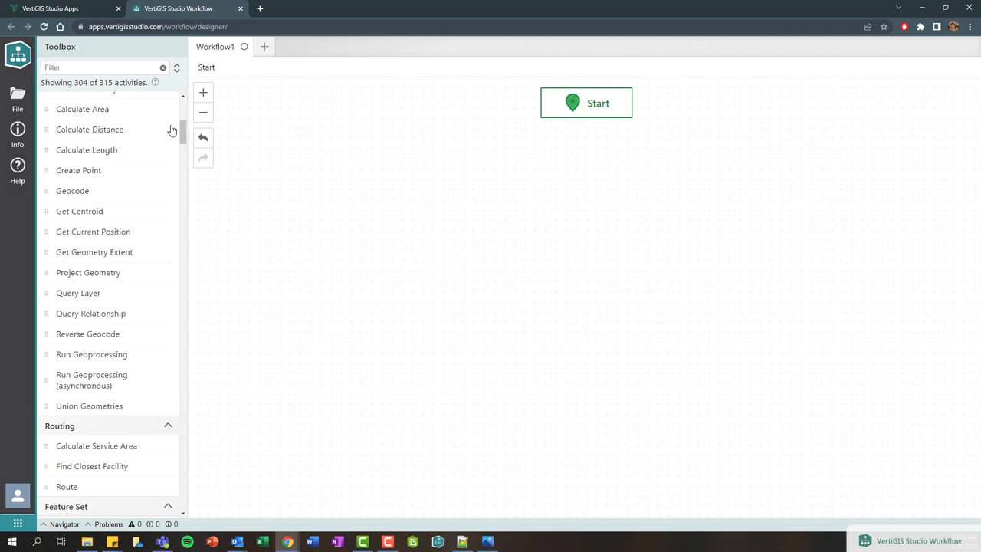
click(22, 107)
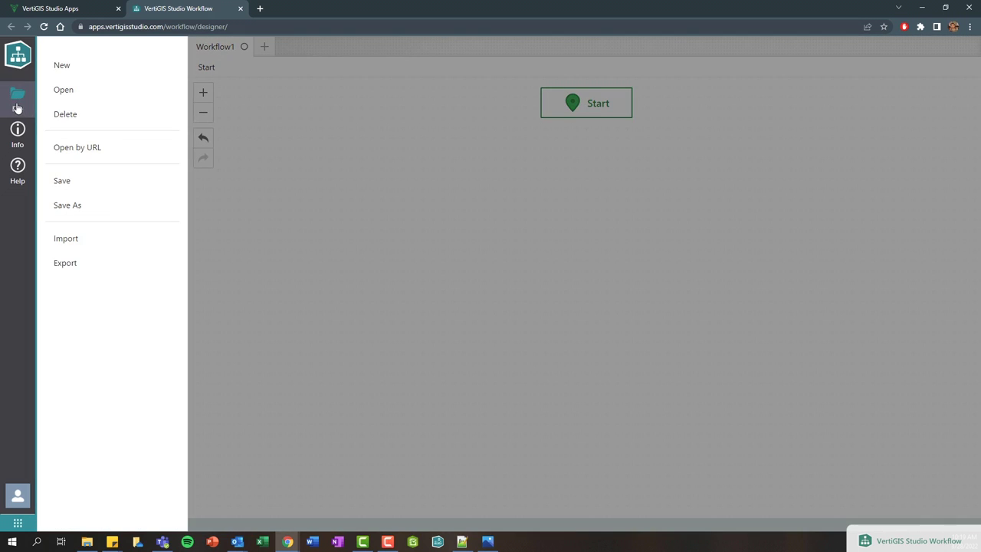
Open the Cascading Drop Down sample as a new workflow and select its Display Form activity.
click(77, 69)
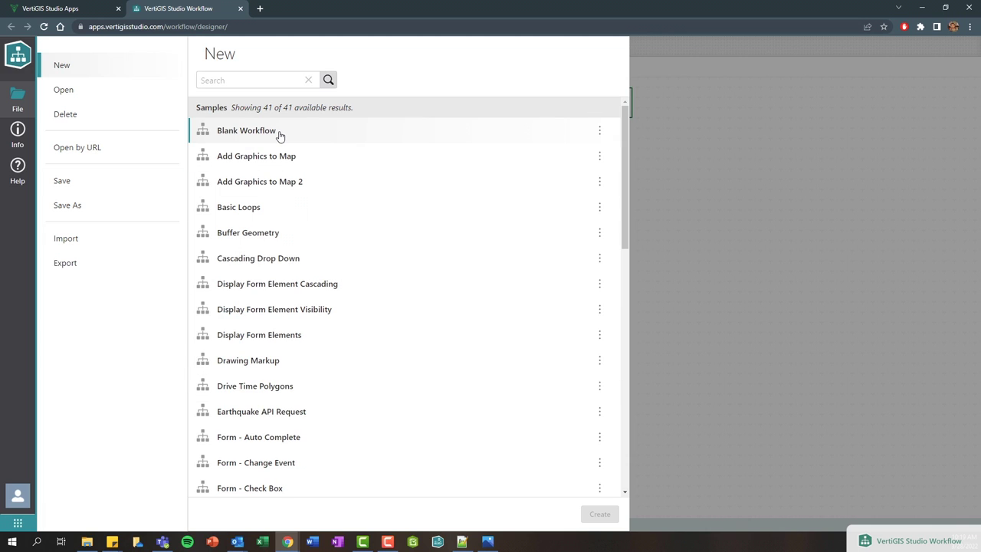
double_click(270, 264)
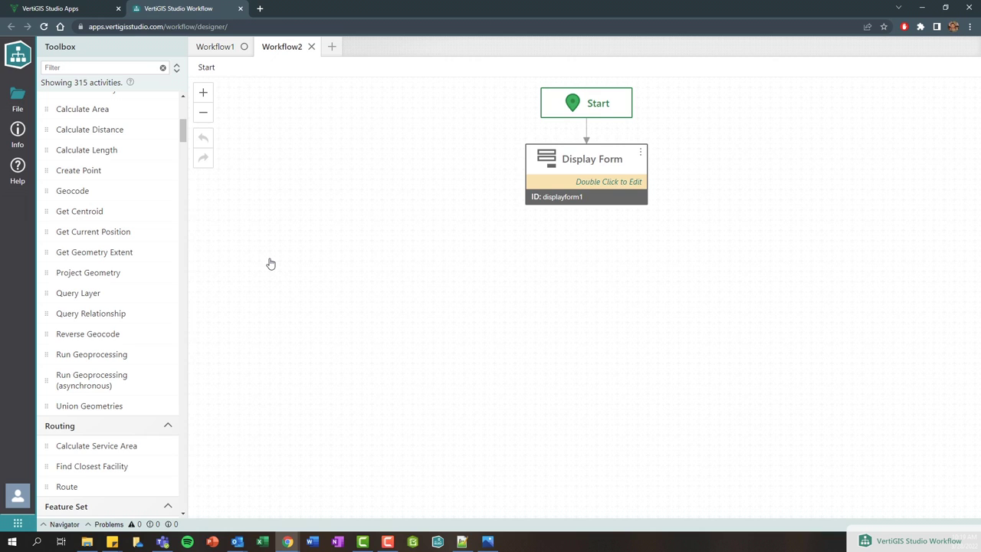
click(581, 173)
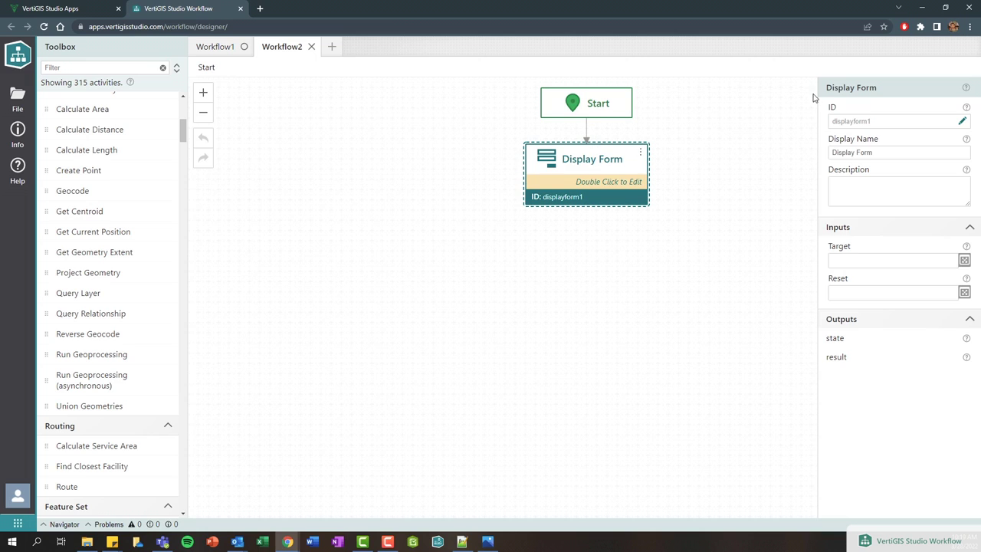
Filter the Toolbox by 'disp' and show the Display Form activity's description.
drag(826, 87, 878, 90)
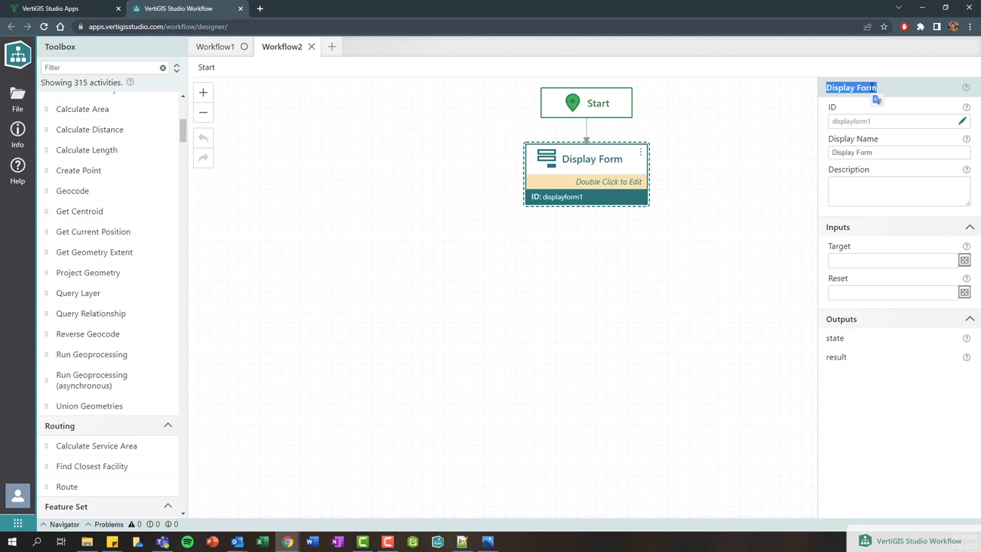
click(878, 94)
click(119, 66)
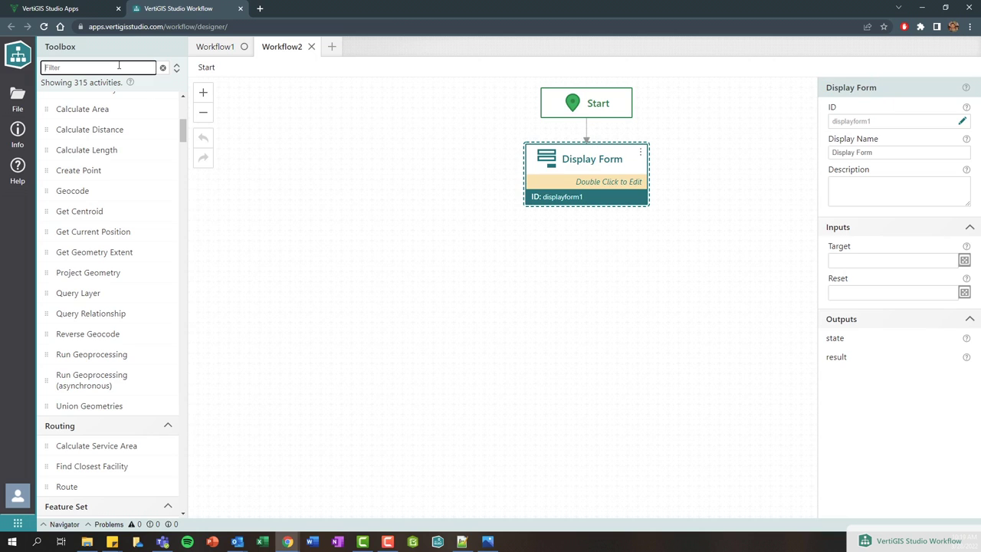
text(displa)
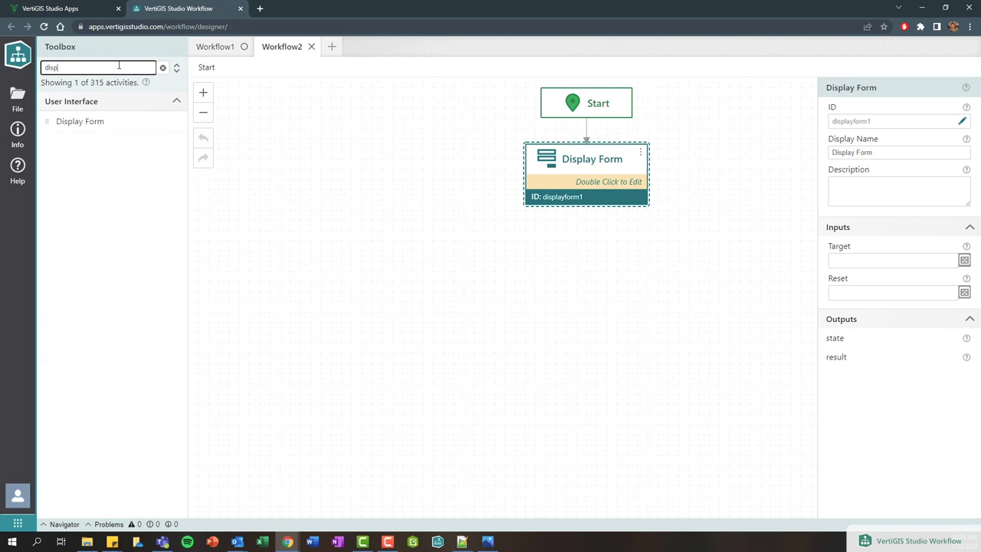
click(175, 122)
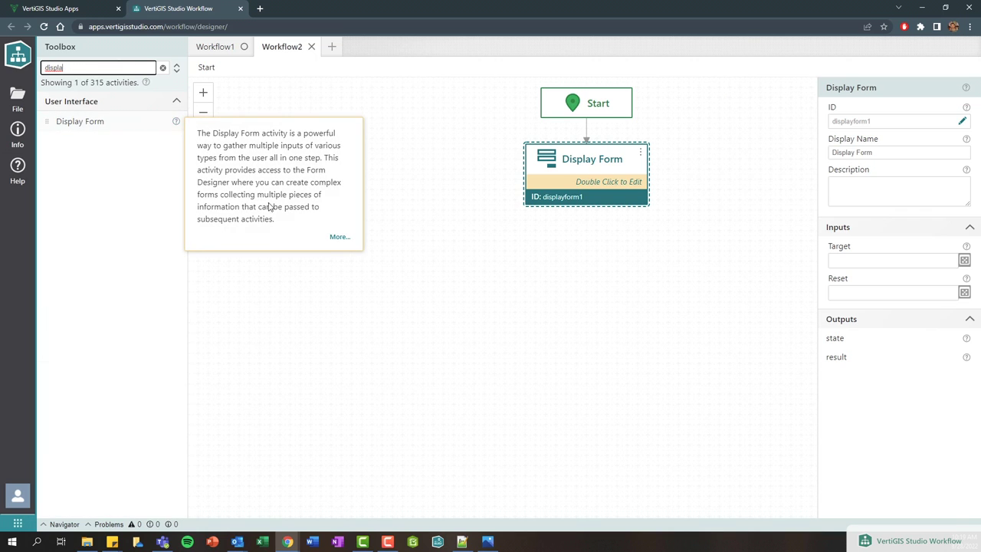
Read the Display Form Activity help page through its Outputs, then return to the designer.
click(338, 239)
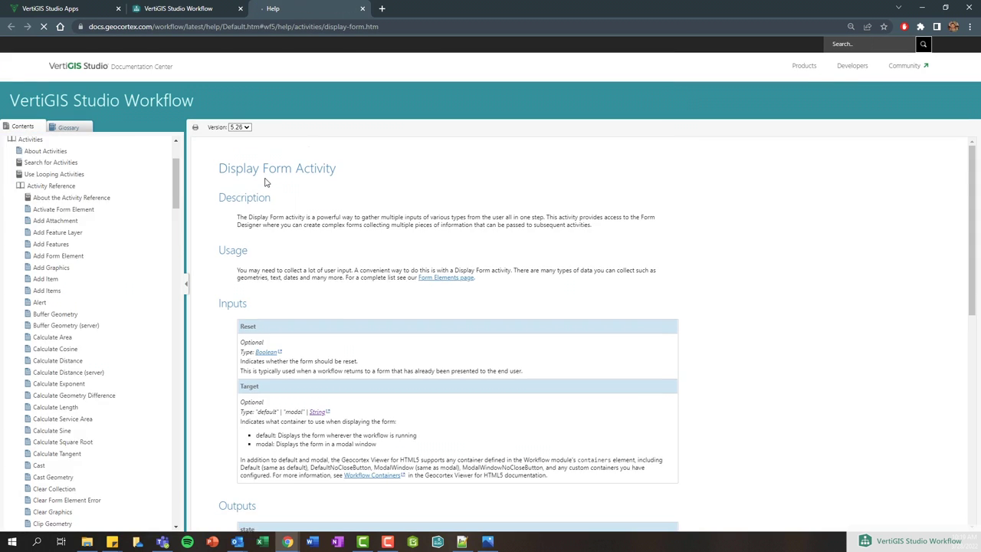
scroll(357, 215, down, 3)
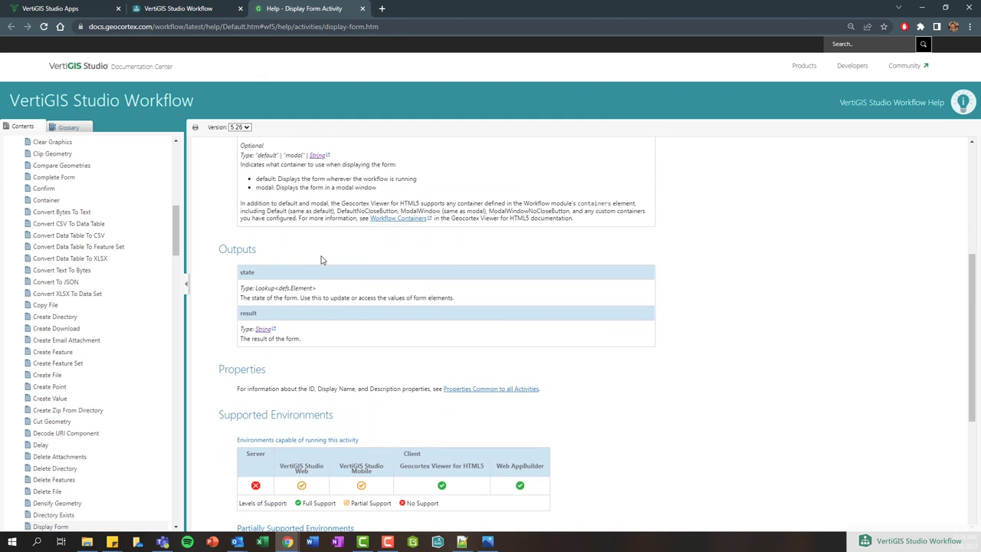
scroll(95, 272, up, 8)
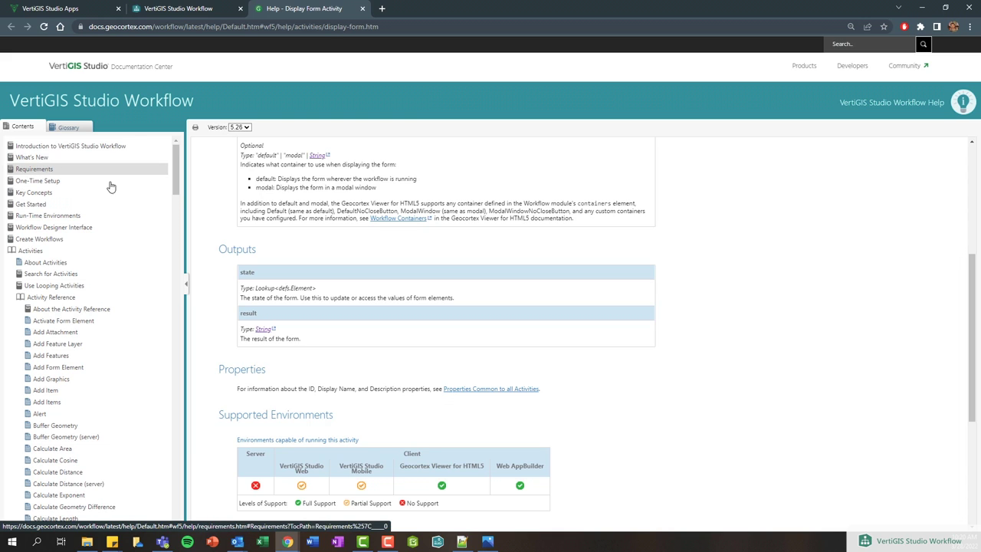
click(203, 10)
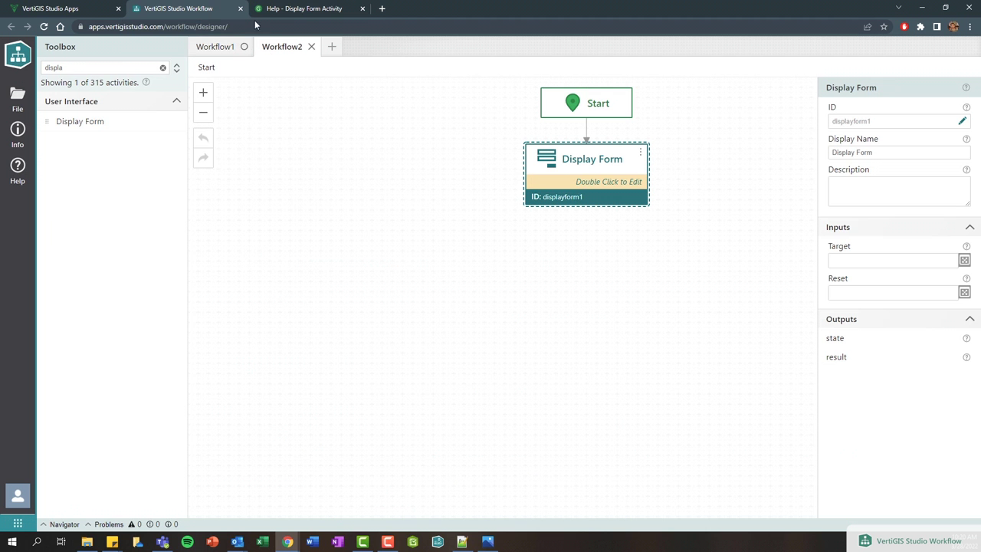
Open the Cascading Drop Down form and review the State and County drop-down settings.
double_click(581, 179)
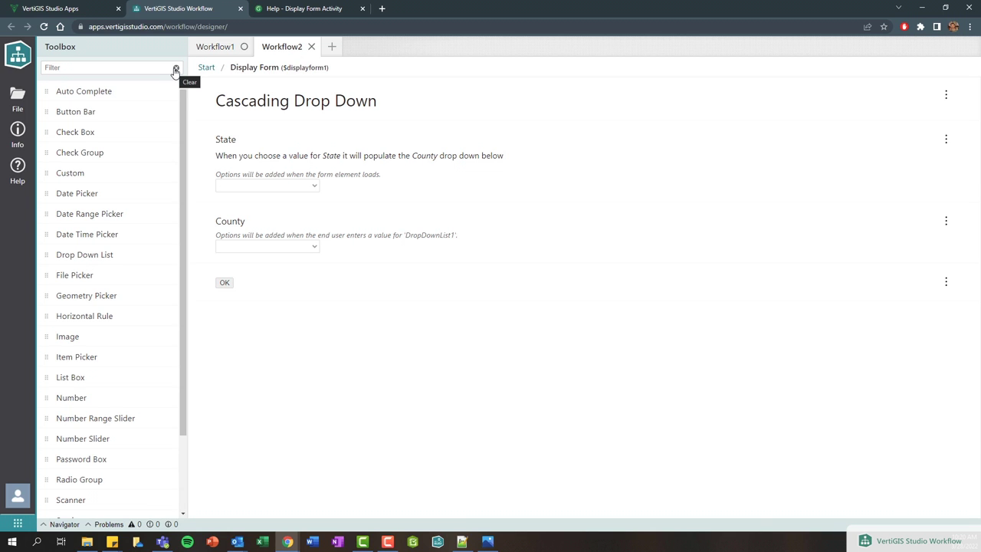
click(256, 147)
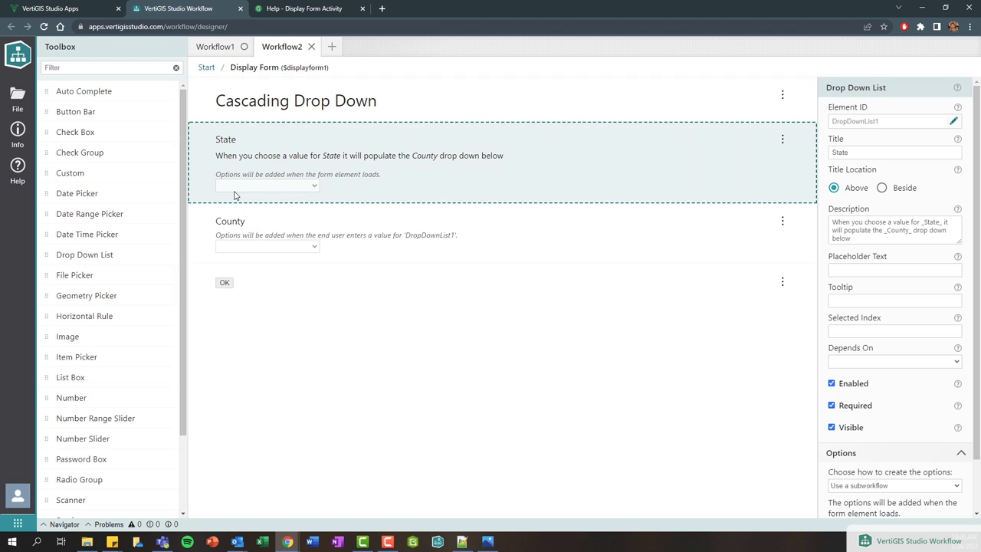
click(246, 220)
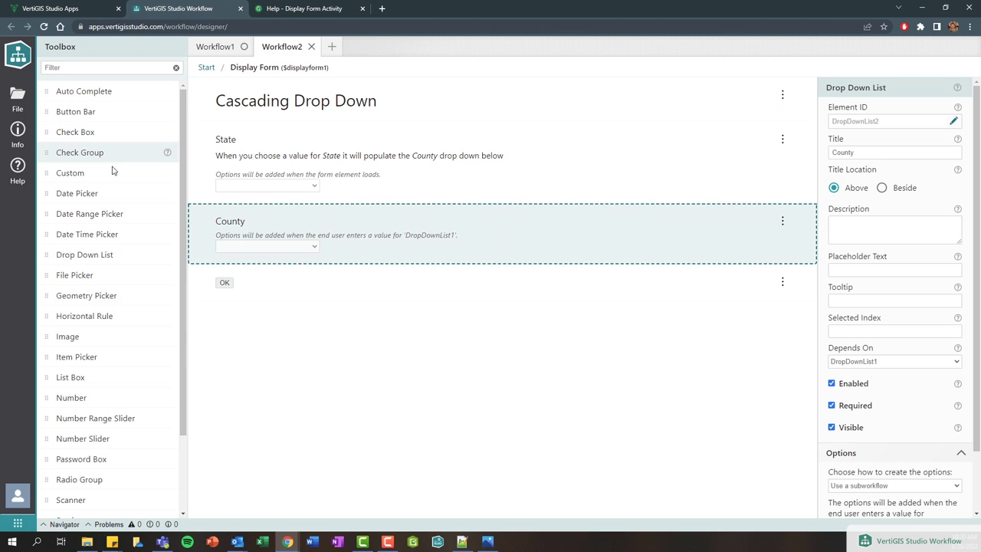
Place a Number Range Slider between the State and County drop-downs.
scroll(103, 183, down, 3)
scroll(115, 245, up, 3)
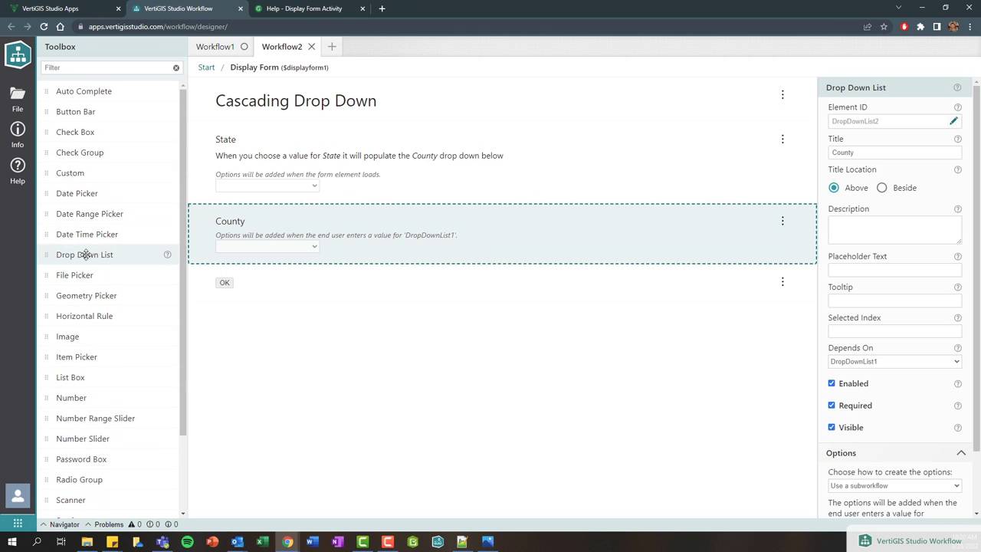
drag(98, 414, 322, 239)
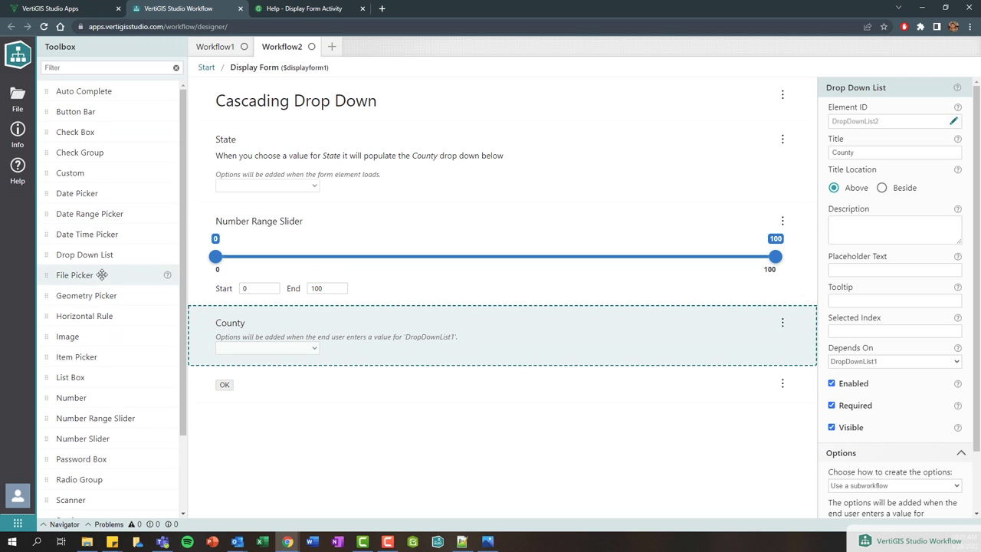
Delete the Number Range Slider from the form using its options menu.
scroll(98, 278, down, 2)
click(369, 264)
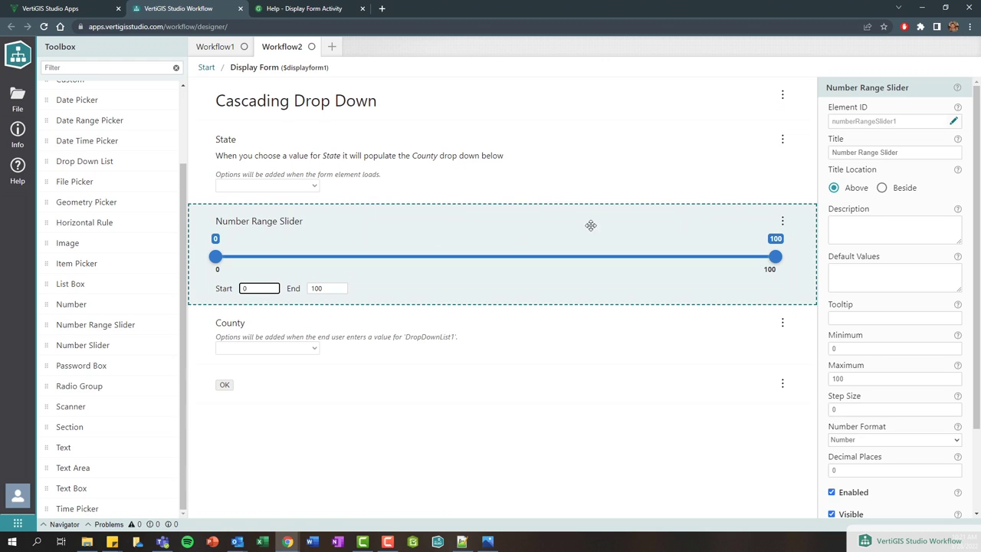
click(783, 221)
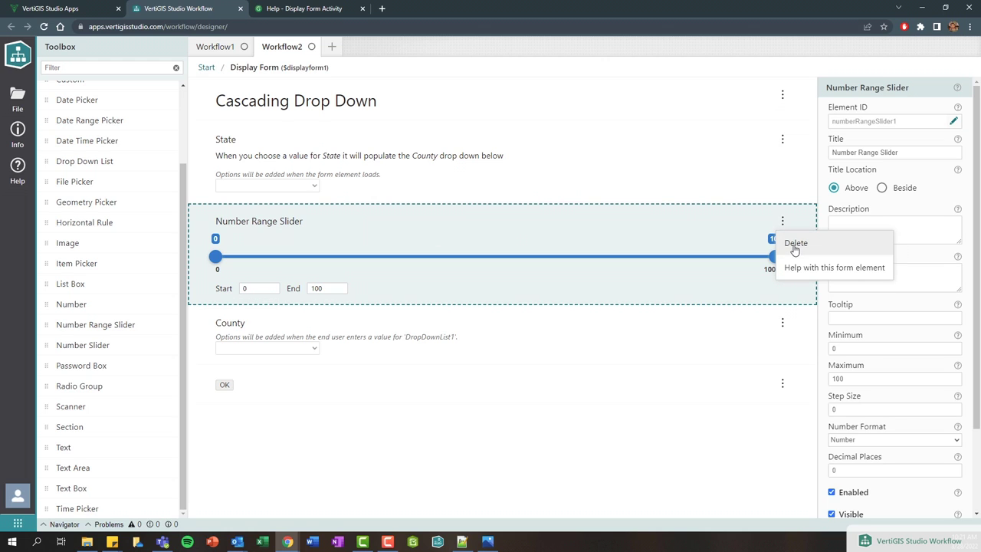
click(795, 245)
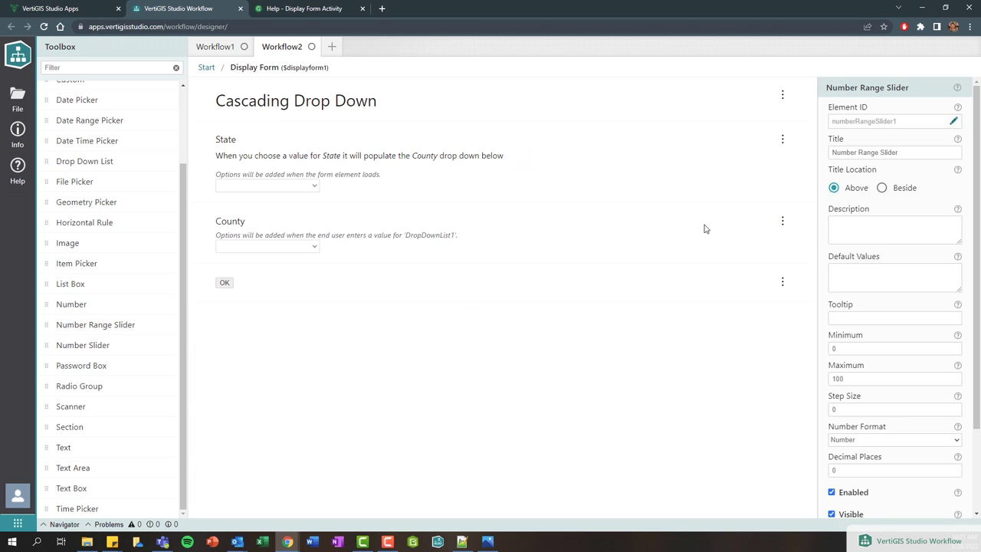
Check the State drop-down's title, leave it unchanged, and return to the Start canvas.
click(294, 159)
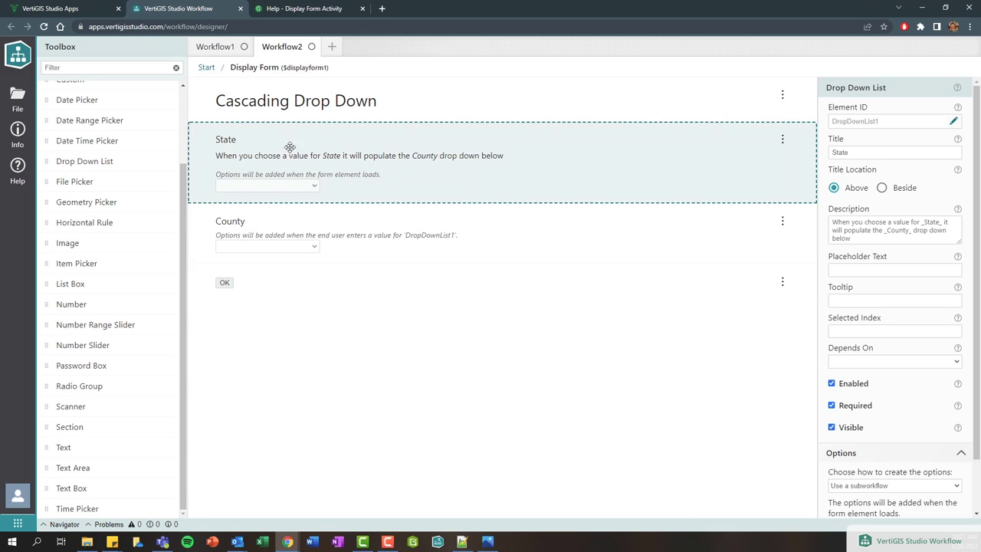
double_click(887, 153)
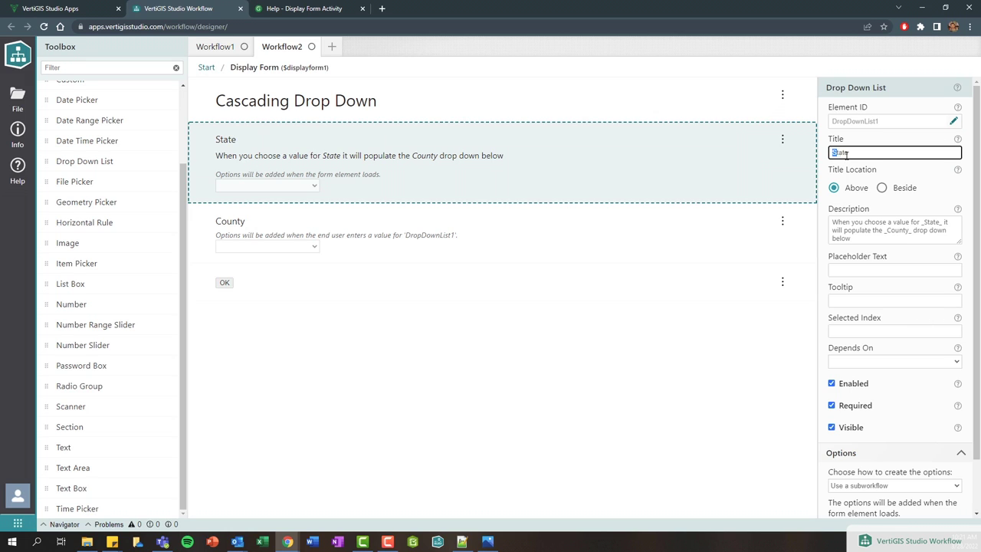
click(886, 154)
click(207, 68)
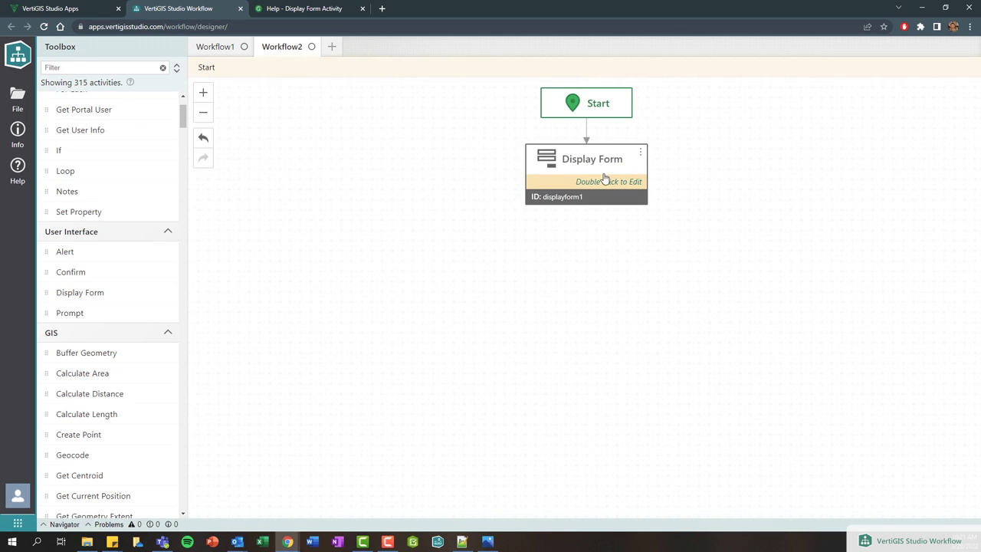
Save the workflow under the new title 'Tech Tip Videos - Hello World', replacing 'Workflow2'.
click(19, 103)
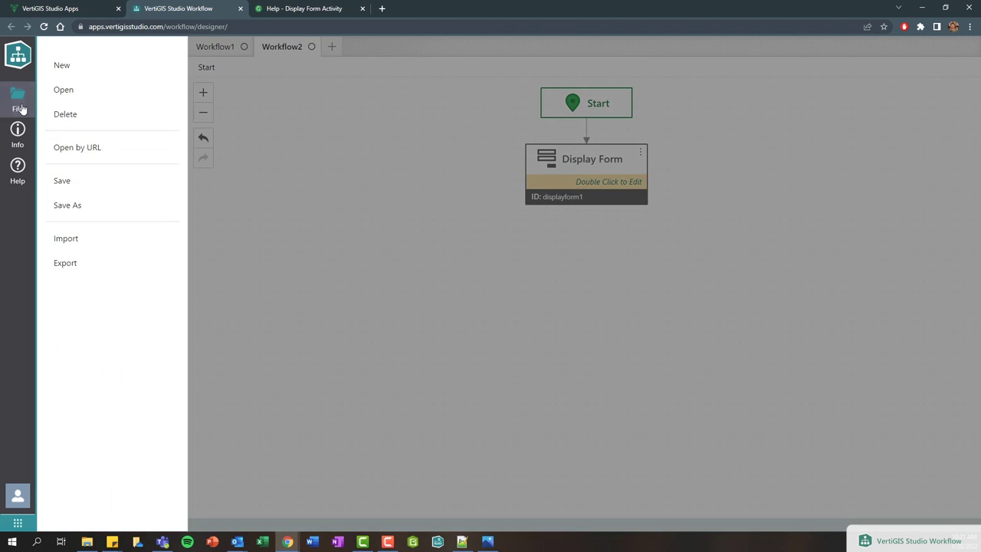
click(79, 184)
drag(276, 96, 196, 97)
text(T)
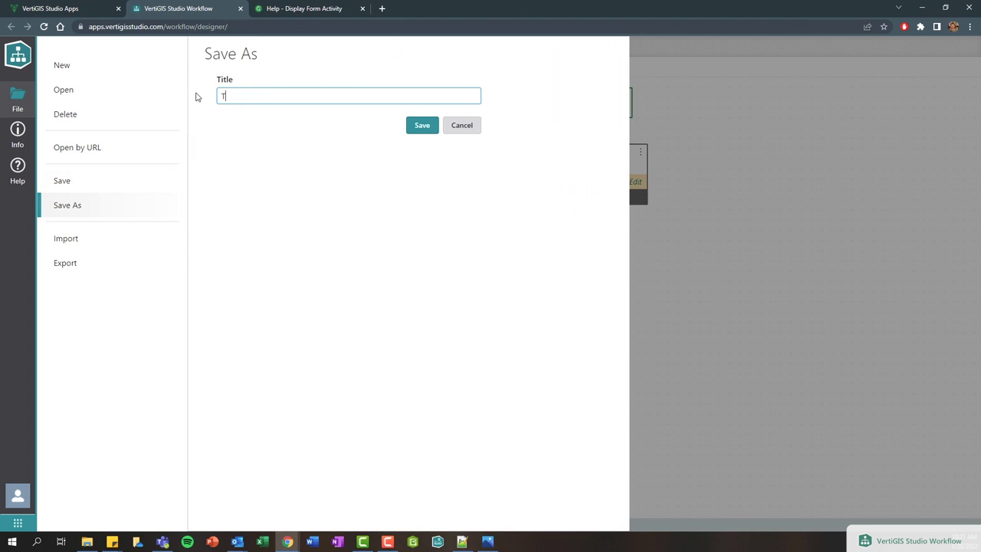
text(ech Tip Videos - Hello World)
click(408, 129)
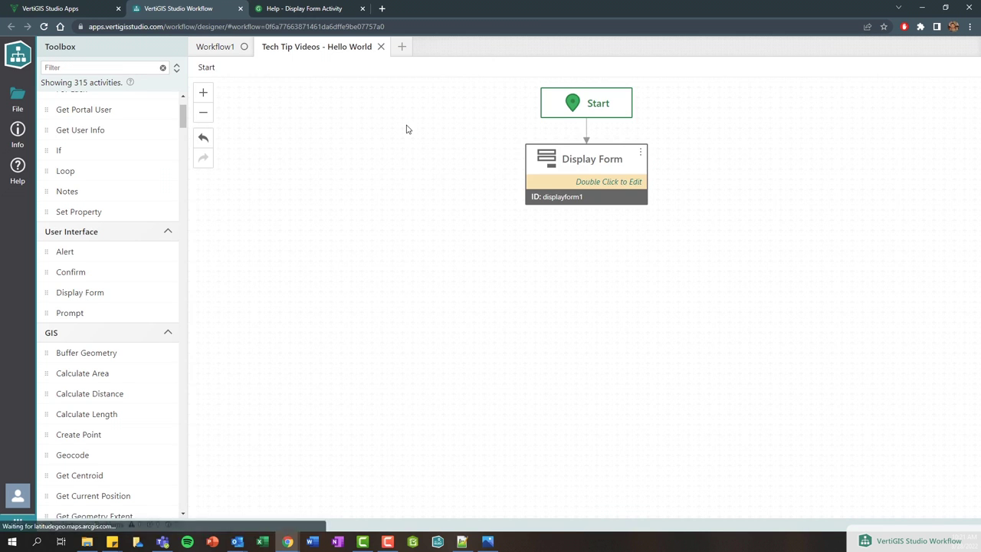
Copy the workflow ID from the address bar, then view the item's Info and sharing levels.
drag(266, 28, 390, 30)
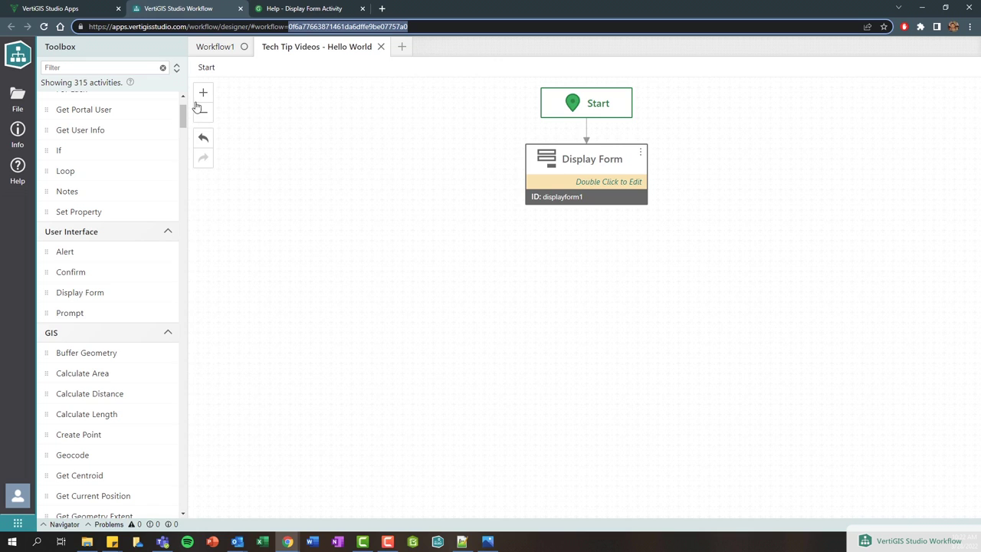
click(23, 143)
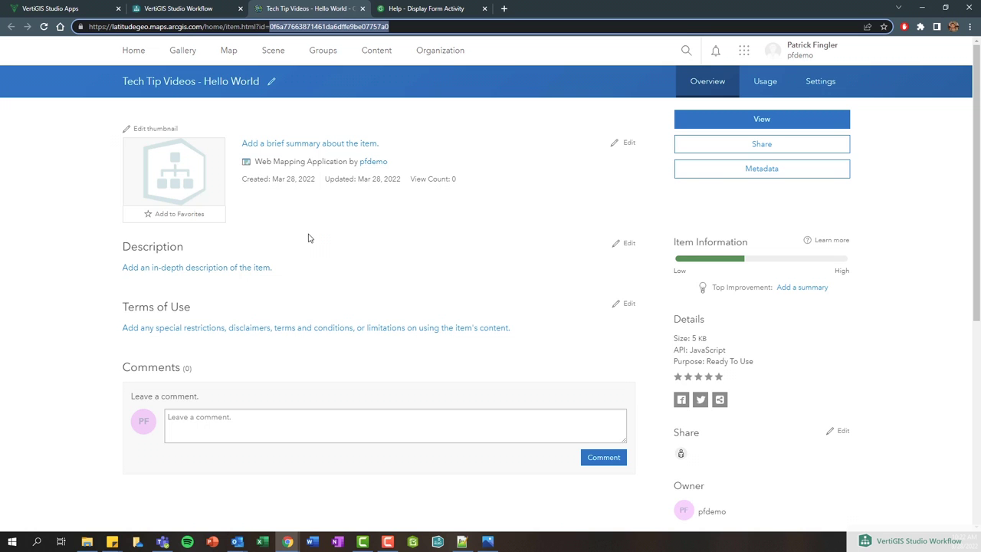
click(734, 151)
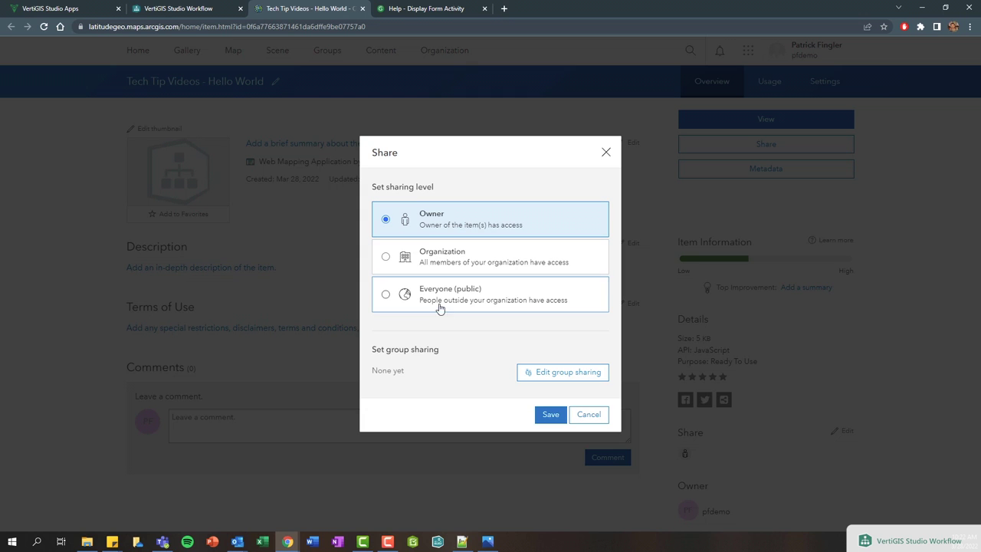
click(606, 155)
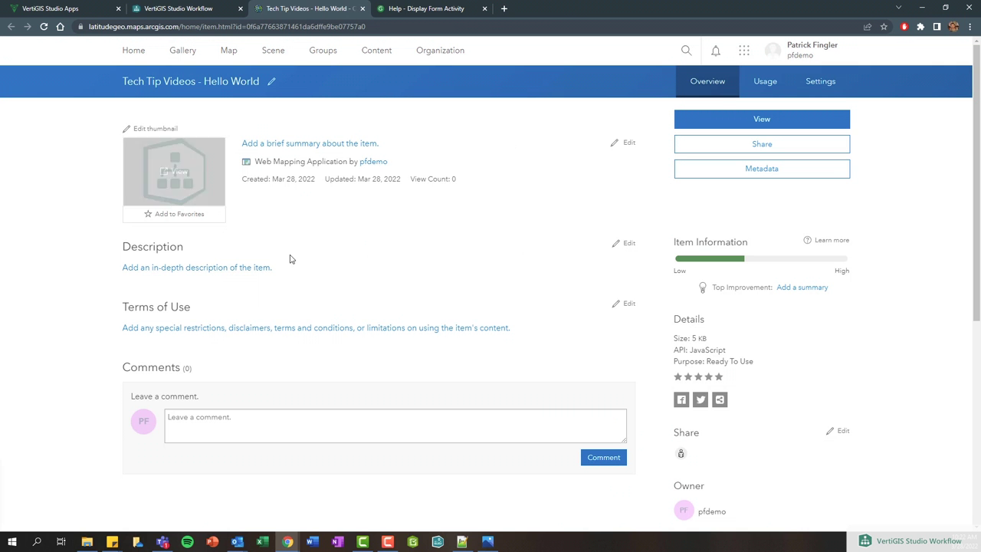
Switch back to the VertiGIS Studio Workflow designer tab.
click(196, 11)
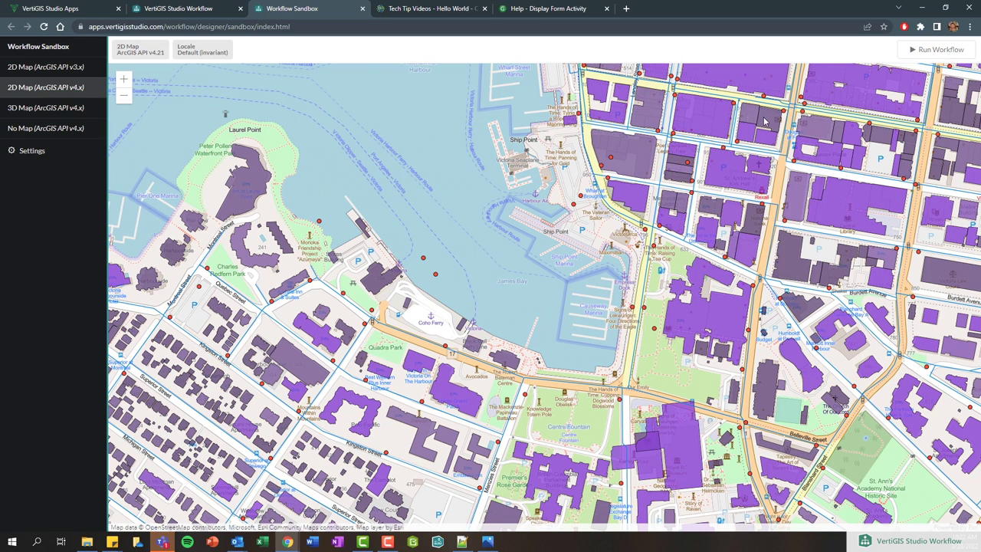
Run the workflow and pick California as State, browsing its county list.
click(934, 50)
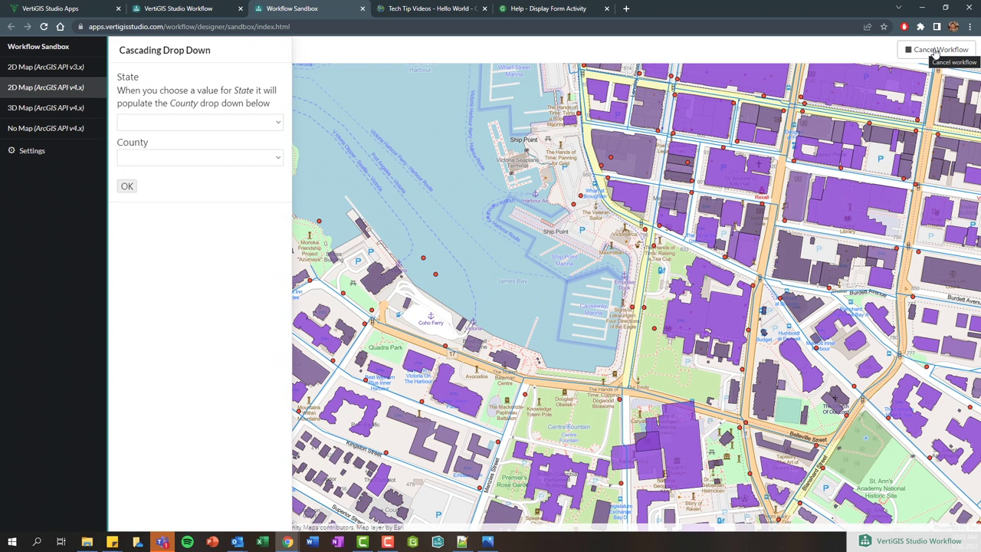
click(278, 124)
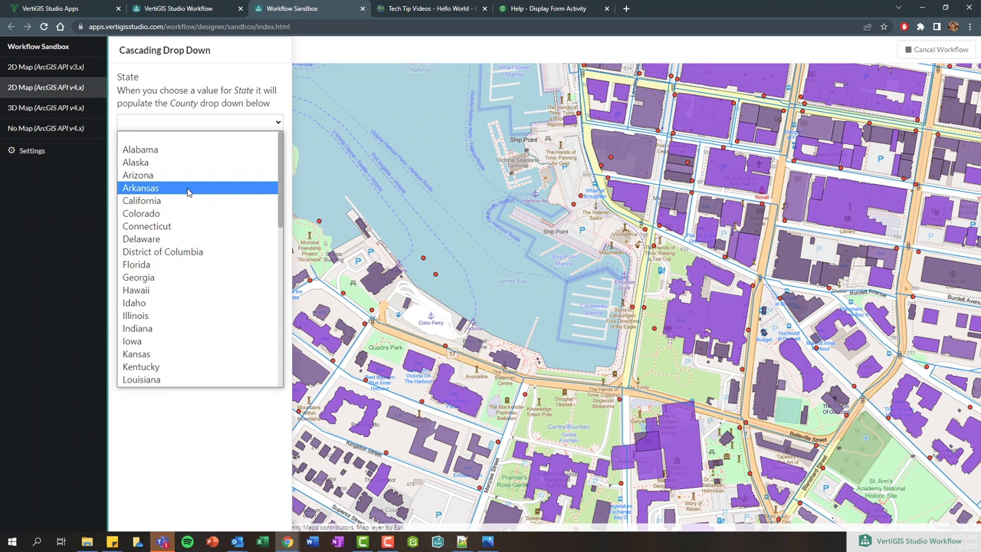
click(166, 201)
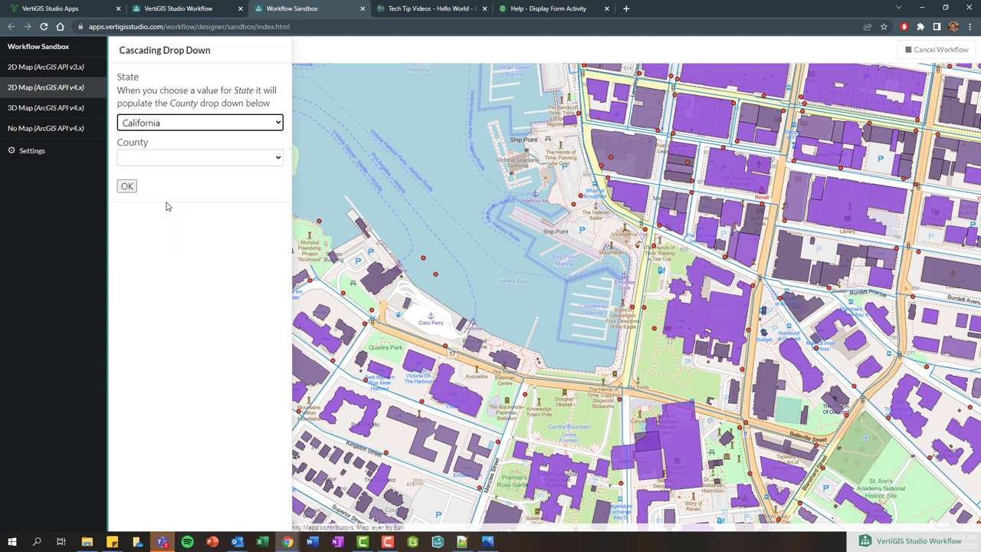
click(202, 161)
scroll(195, 283, down, 2)
scroll(193, 293, down, 1)
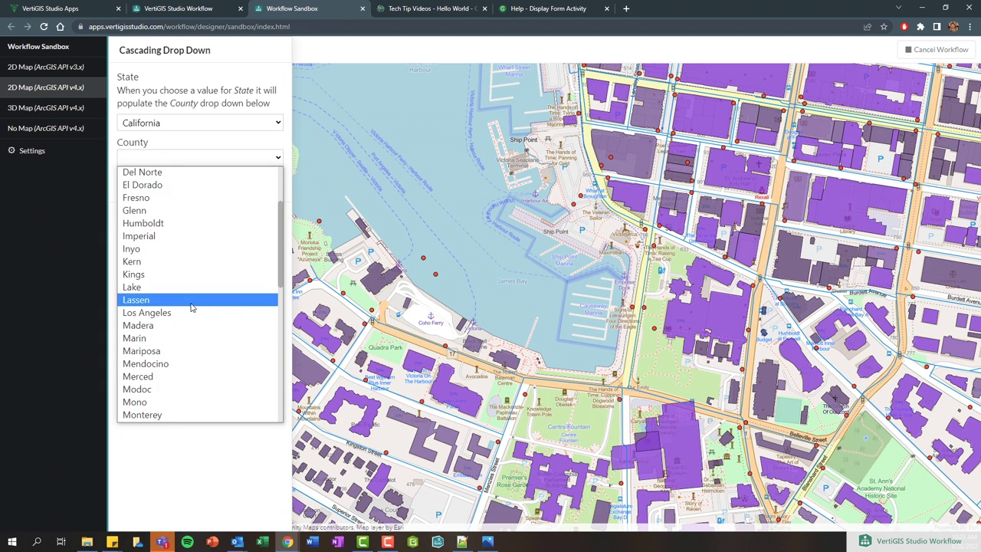
Change State to Hawaii and choose Hawaii as the County.
click(213, 129)
click(179, 287)
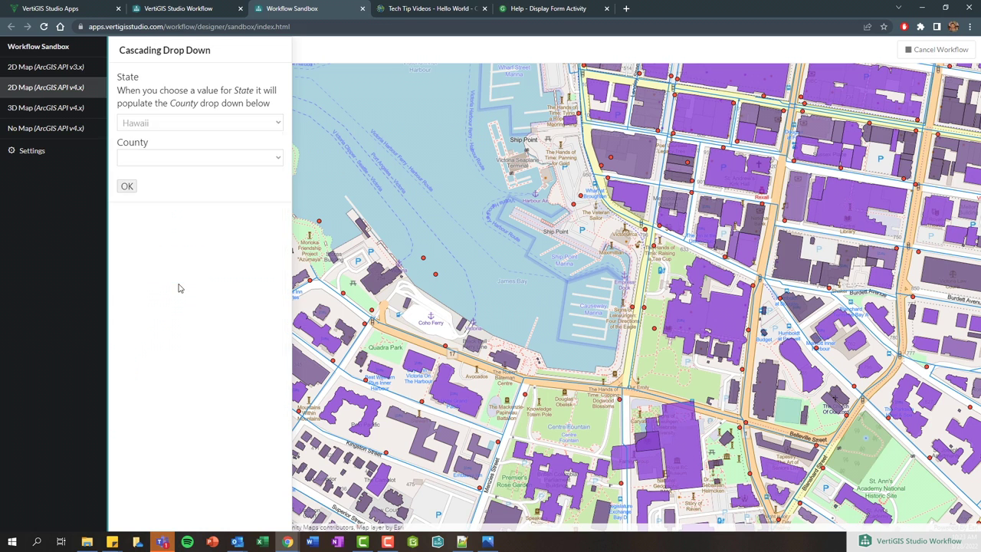
click(215, 160)
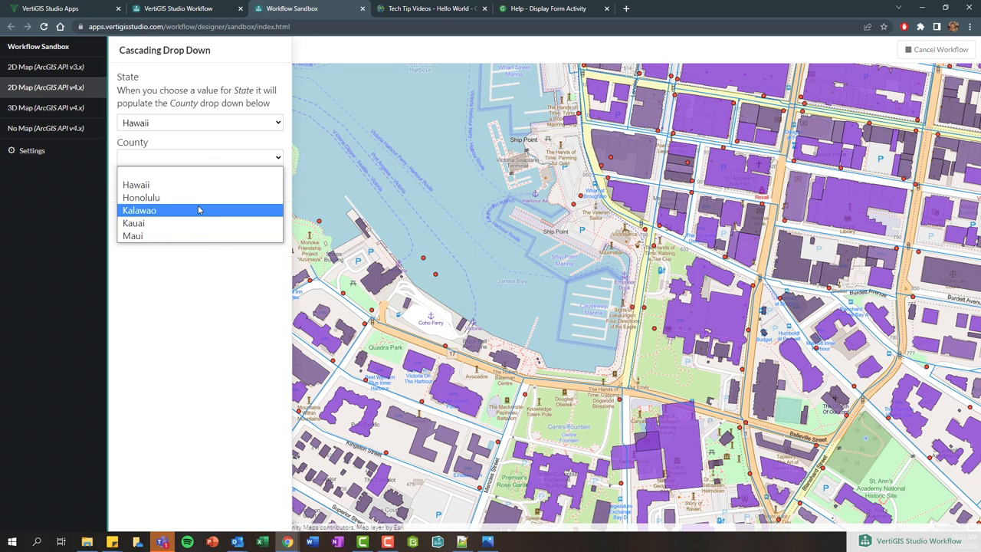
click(192, 186)
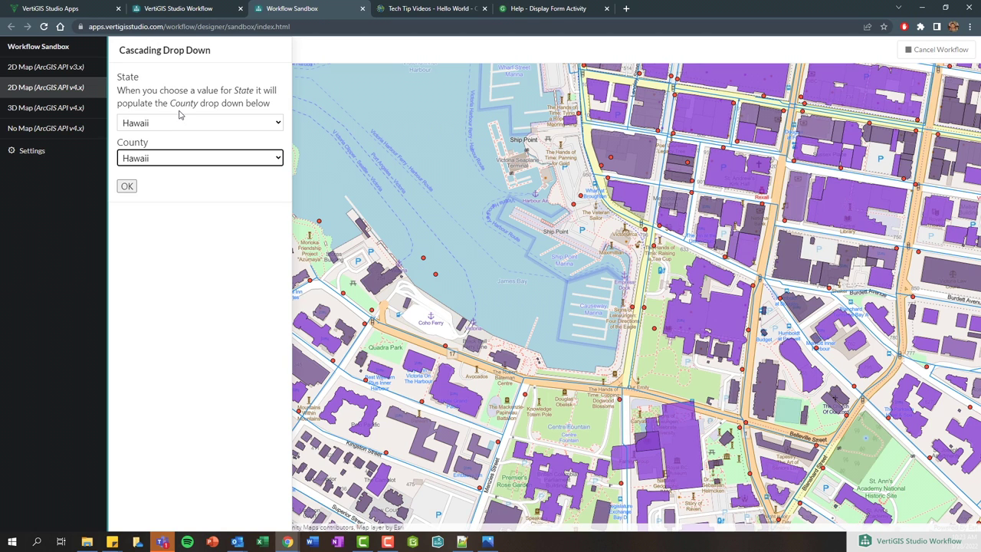
Submit the sandbox form, then return to the designer and close the Info panel.
click(127, 186)
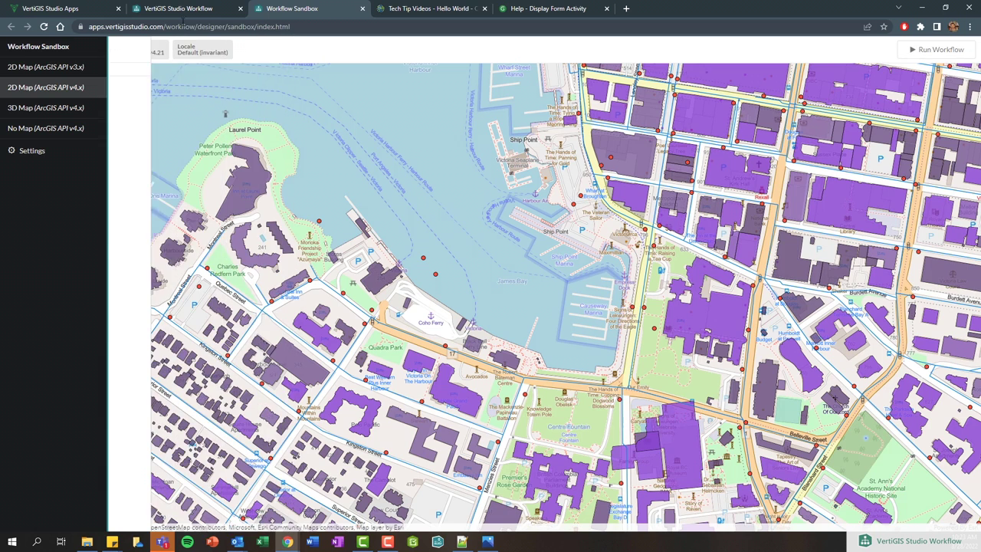
click(201, 10)
click(343, 149)
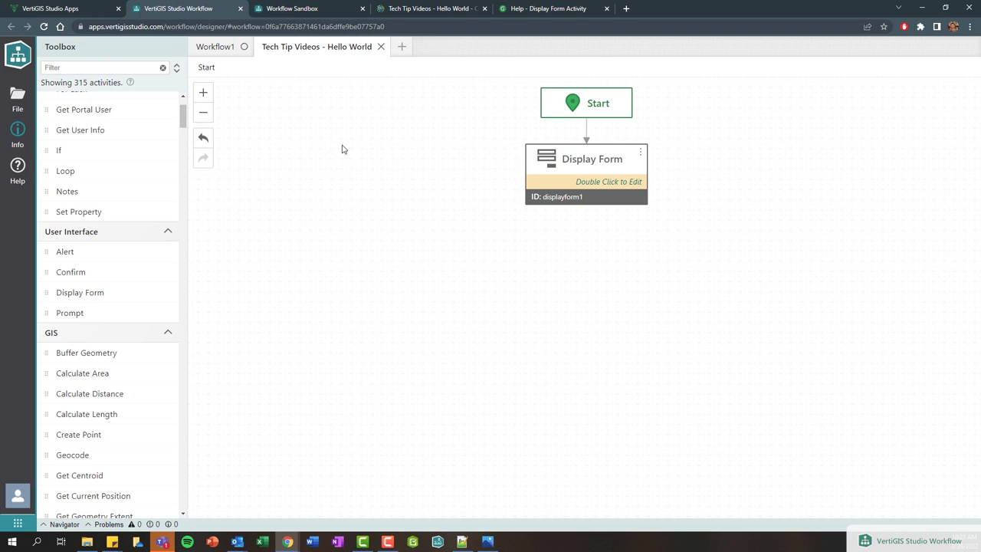